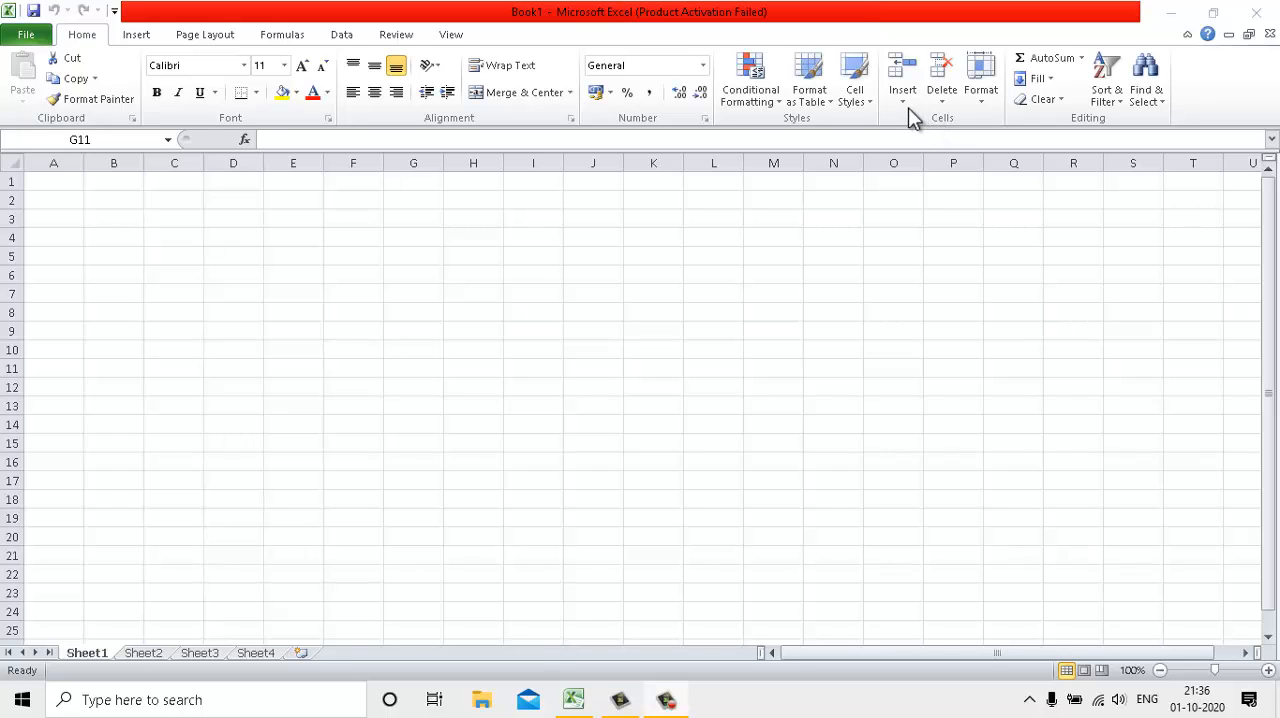
Insert one blank sheet row at row 6 of the salary table and delete that row again
left_click(165, 345)
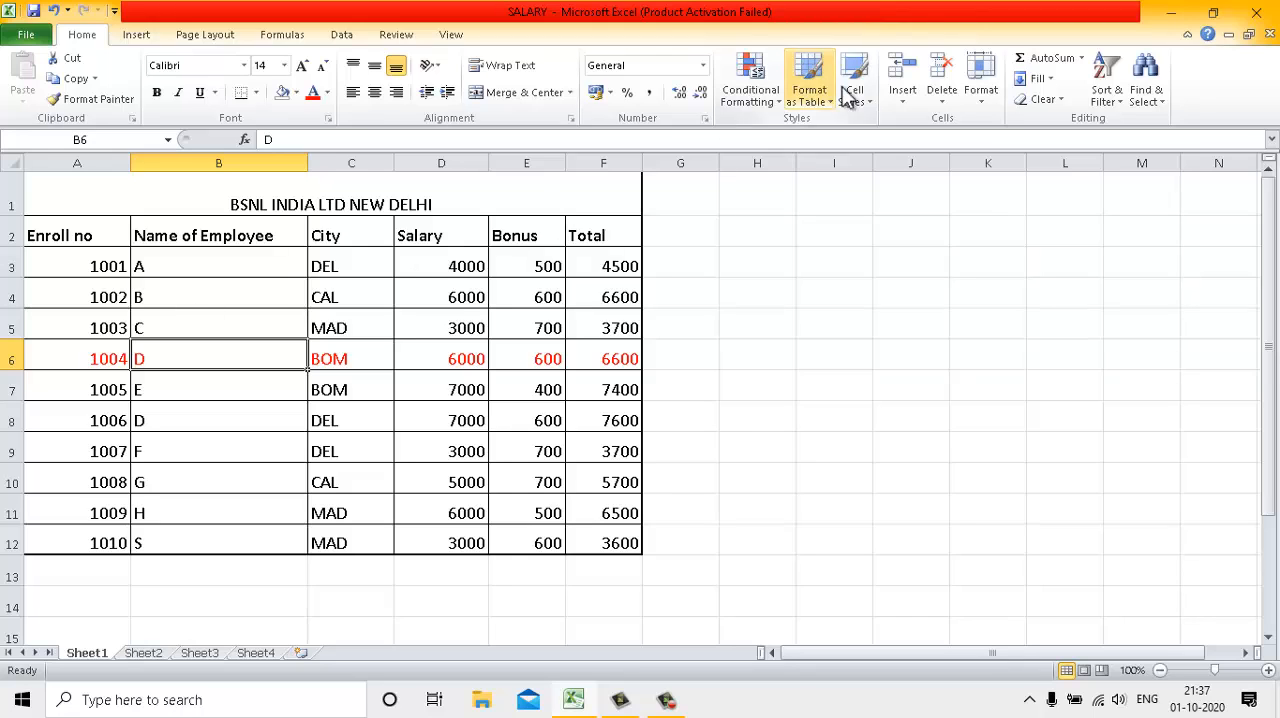
left_click(915, 105)
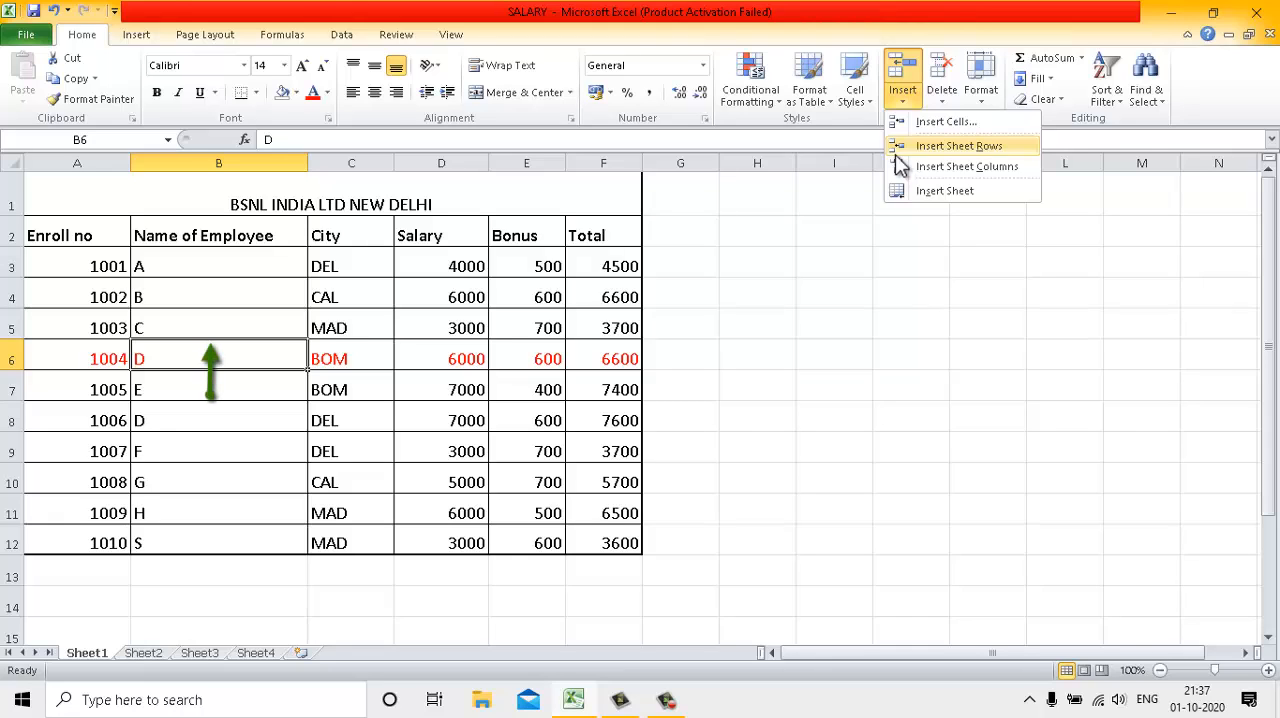
left_click(958, 146)
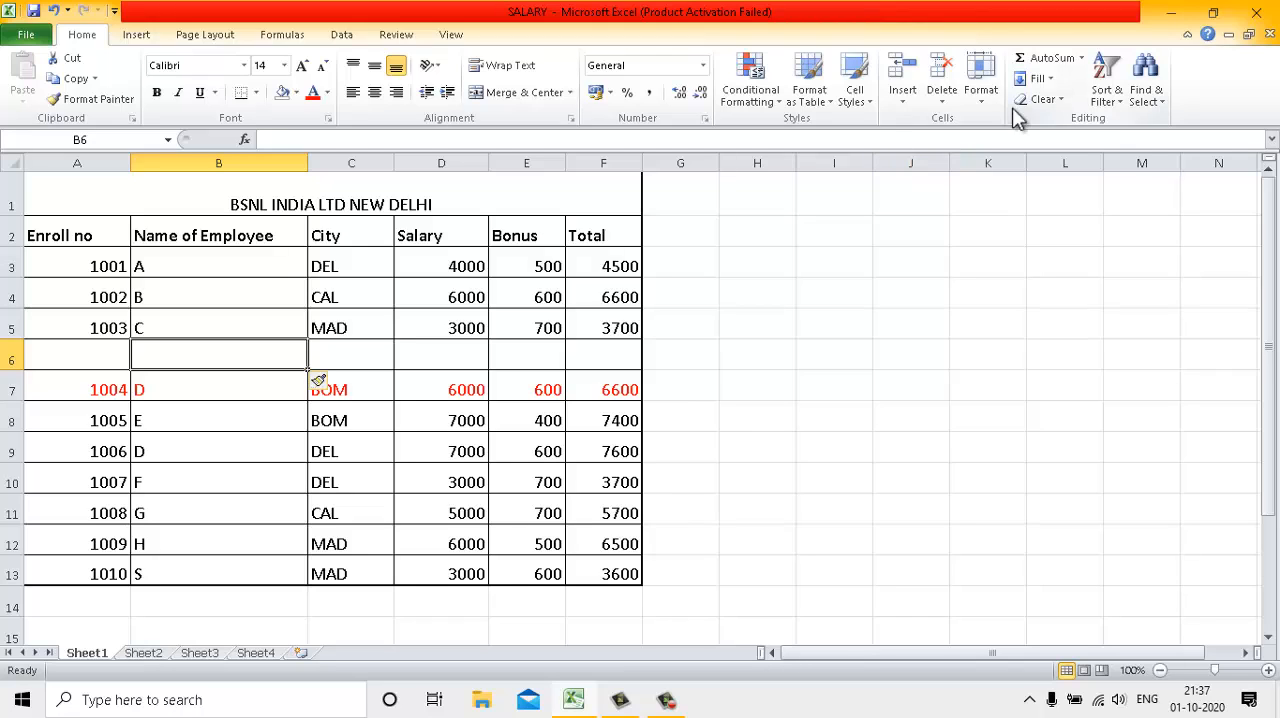
left_click(944, 106)
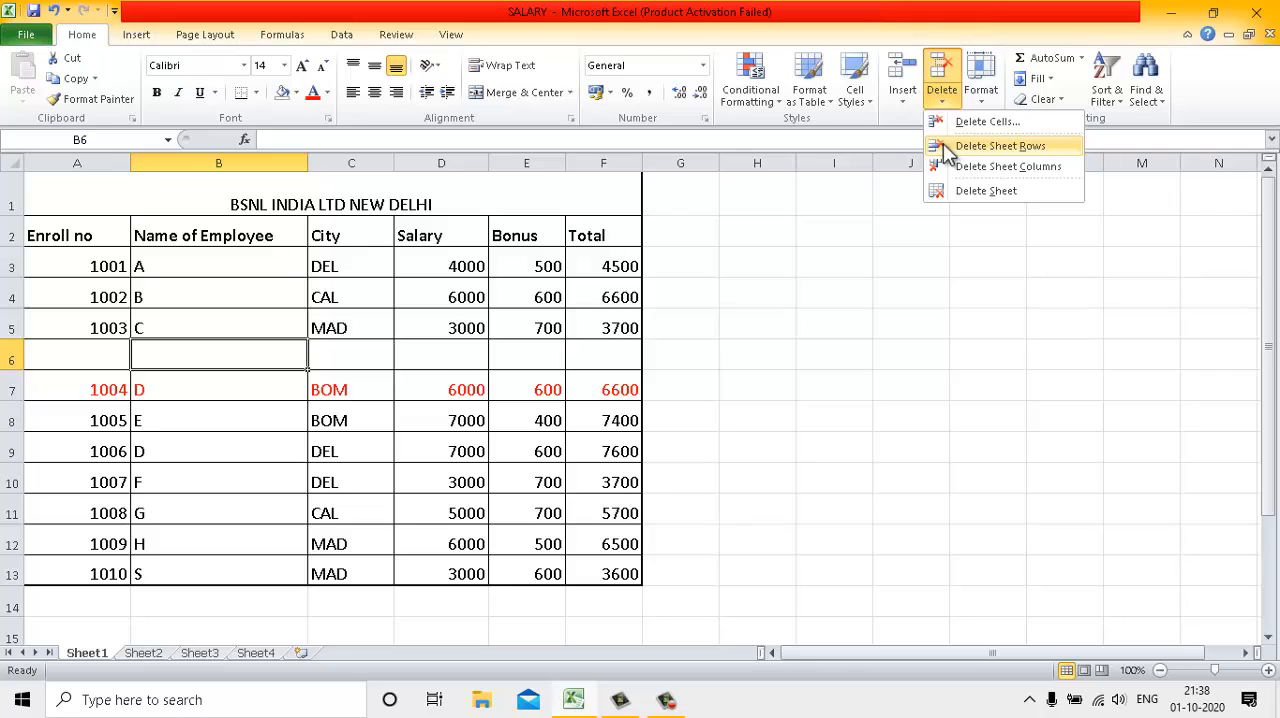
left_click(1000, 146)
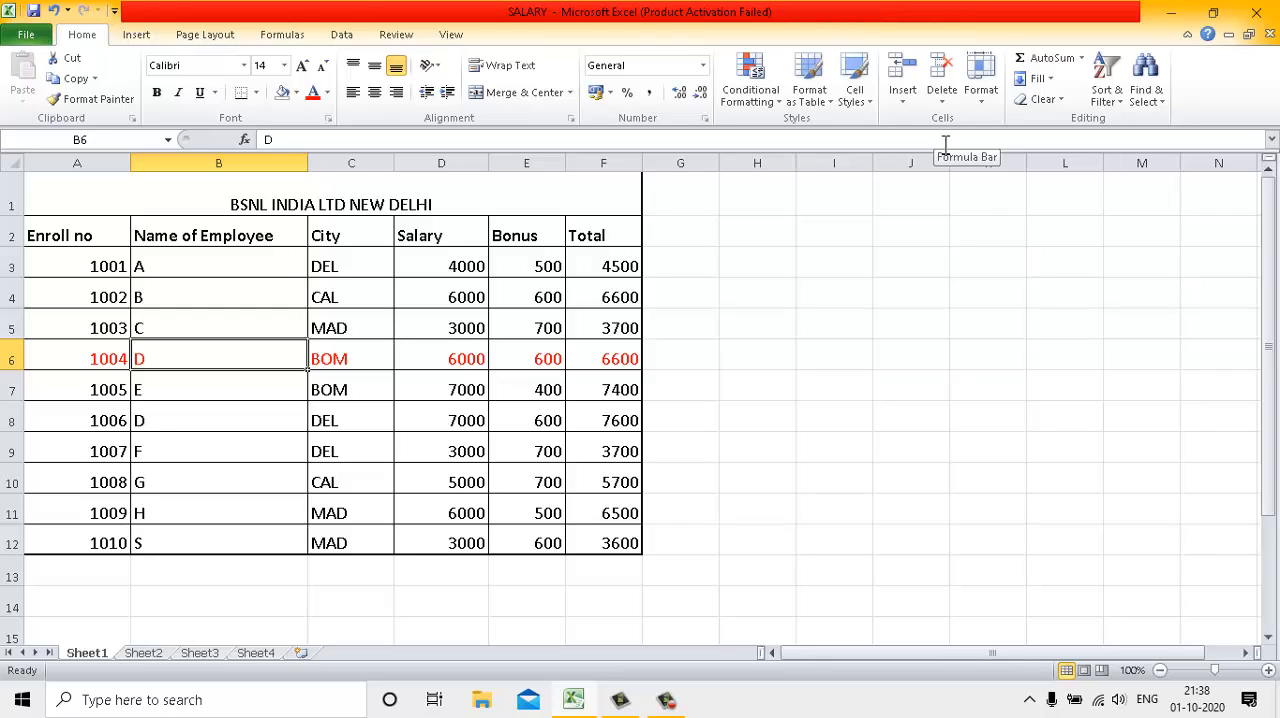
Insert two blank sheet rows at rows 6 and 7 of the salary table and delete both again
key("shift+Down")
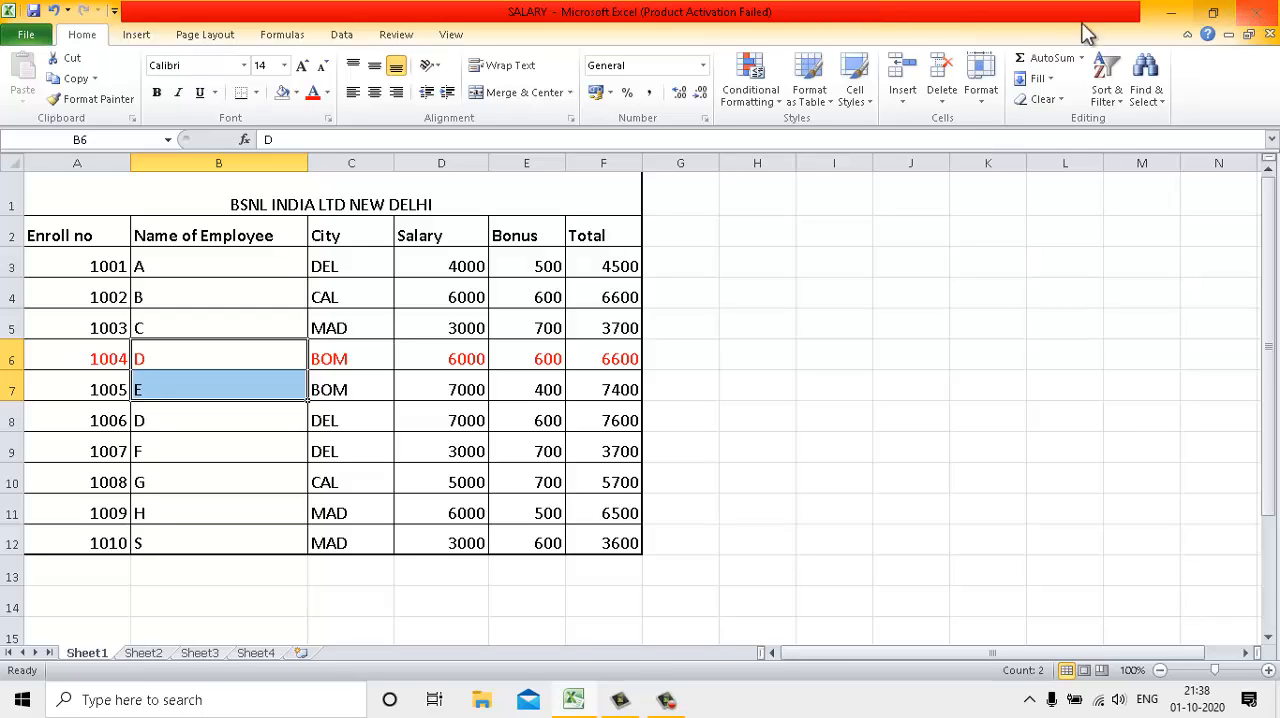
left_click(901, 100)
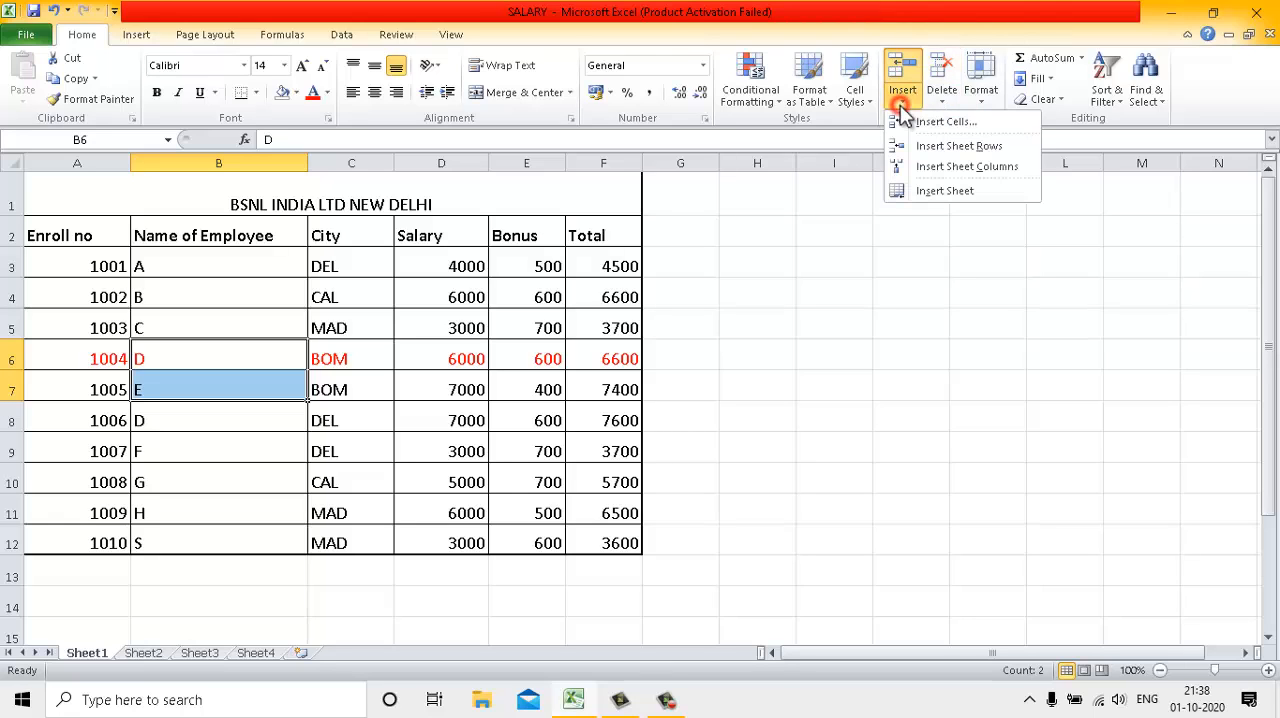
left_click(958, 146)
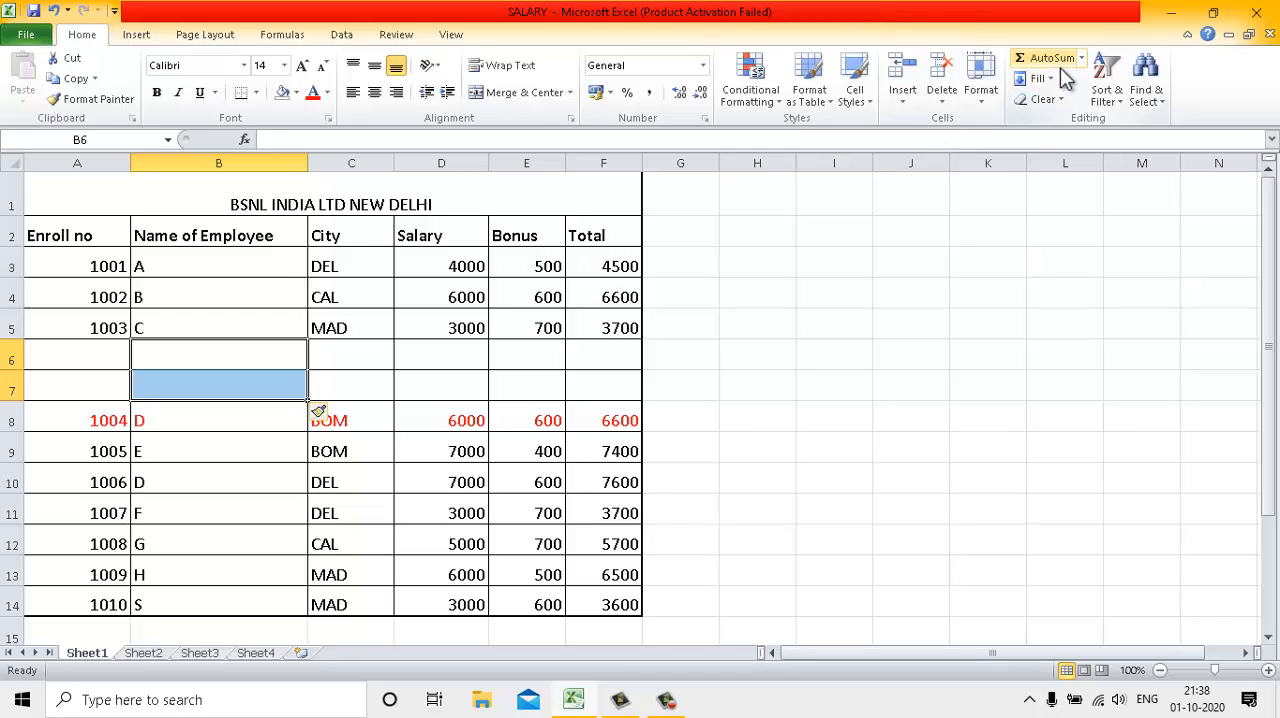
left_click(941, 100)
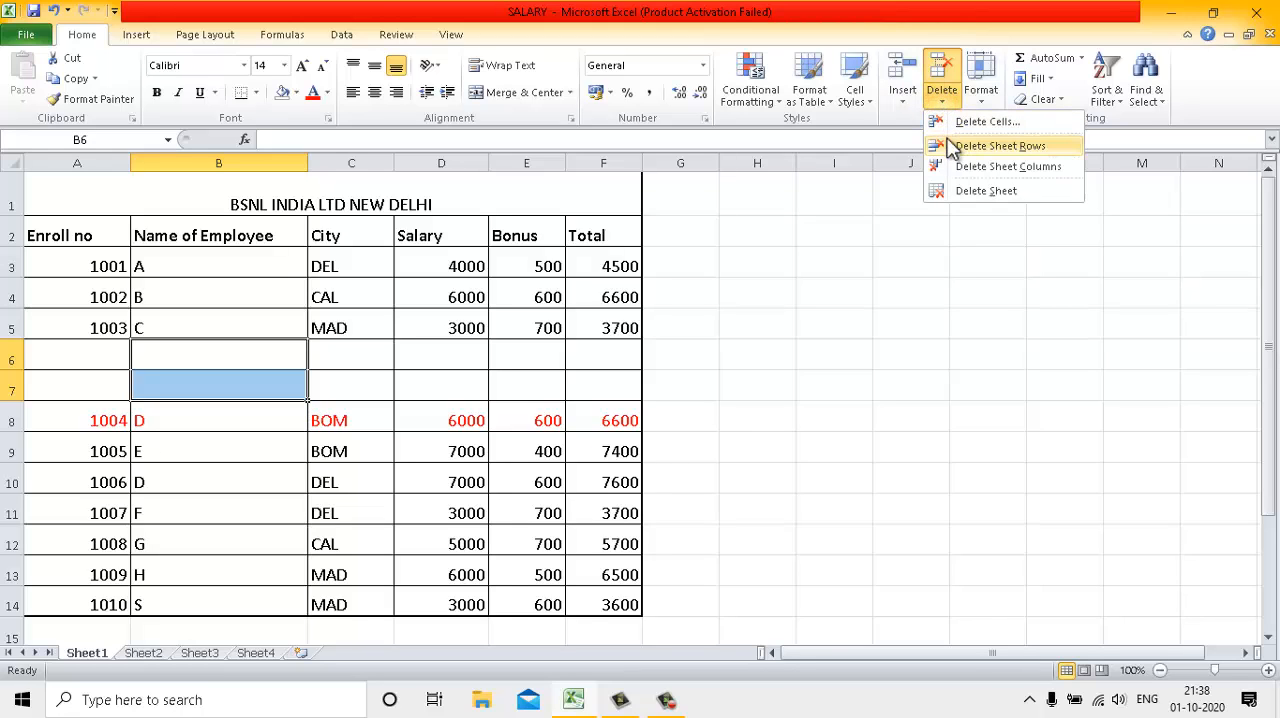
left_click(952, 146)
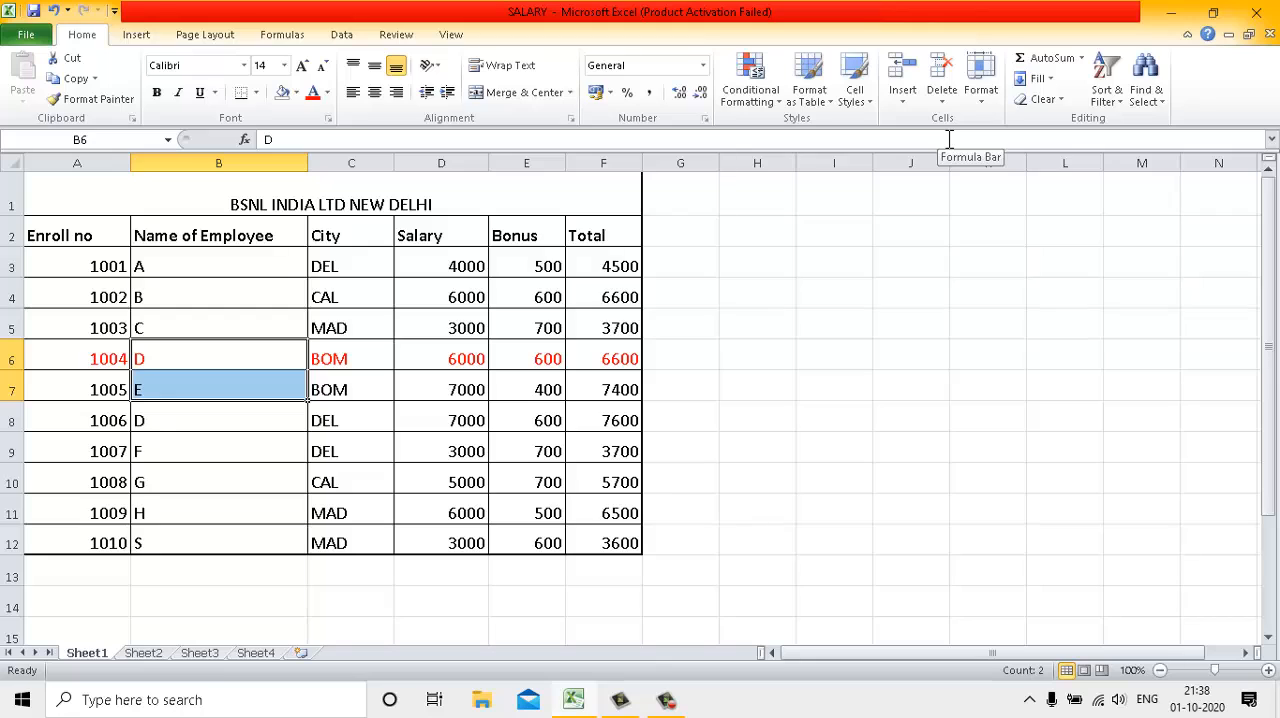
Insert a sheet column between Name of Employee and City, and enter the heading Add in C2
left_click(904, 102)
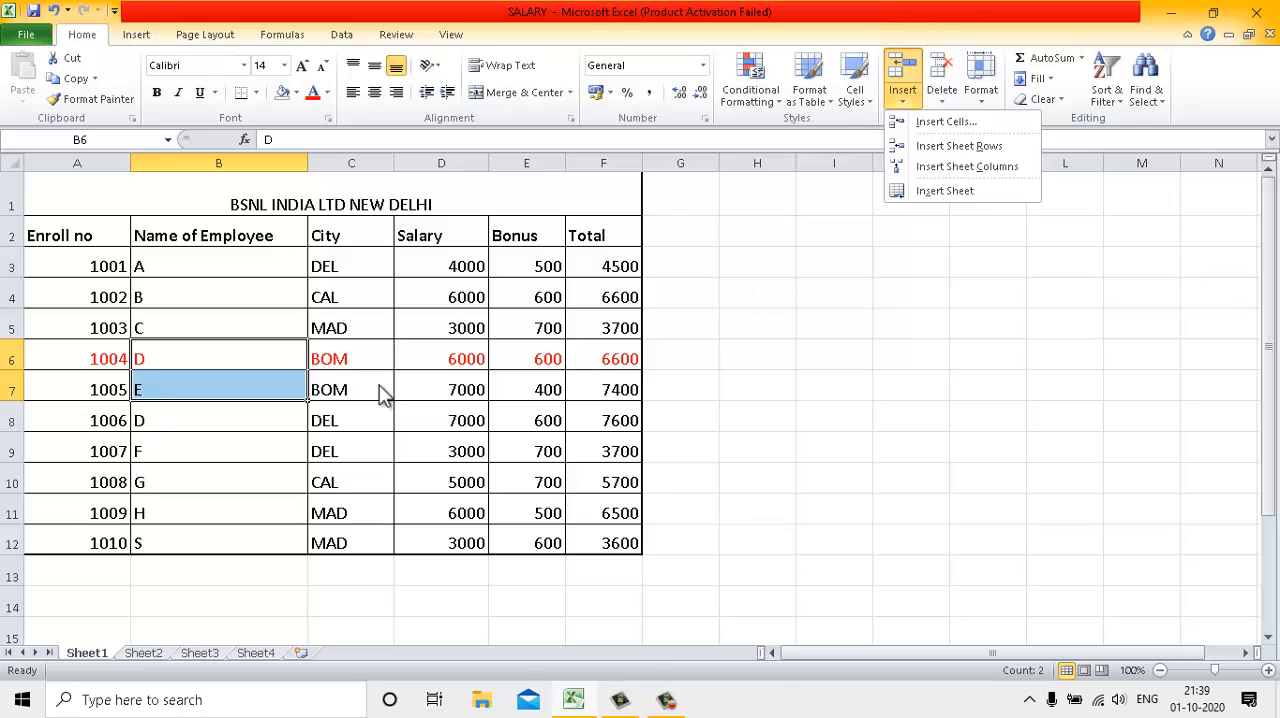
left_click(314, 366)
left_click(326, 350)
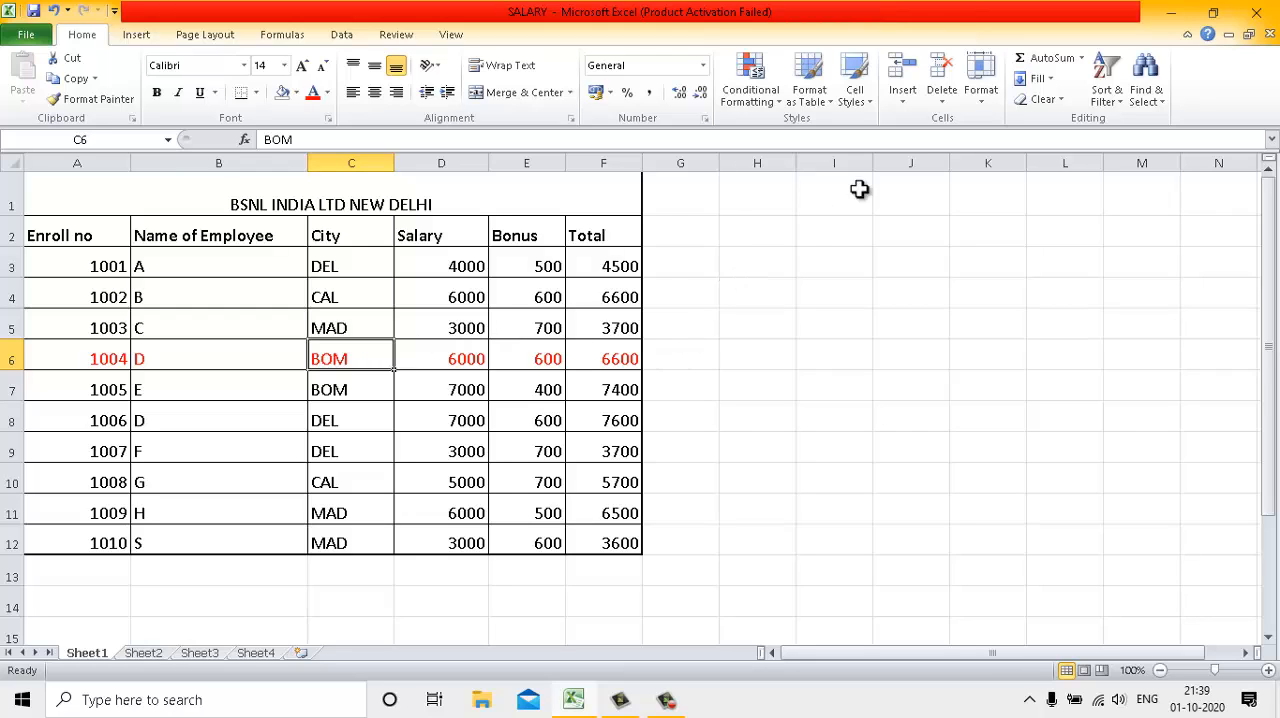
left_click(911, 104)
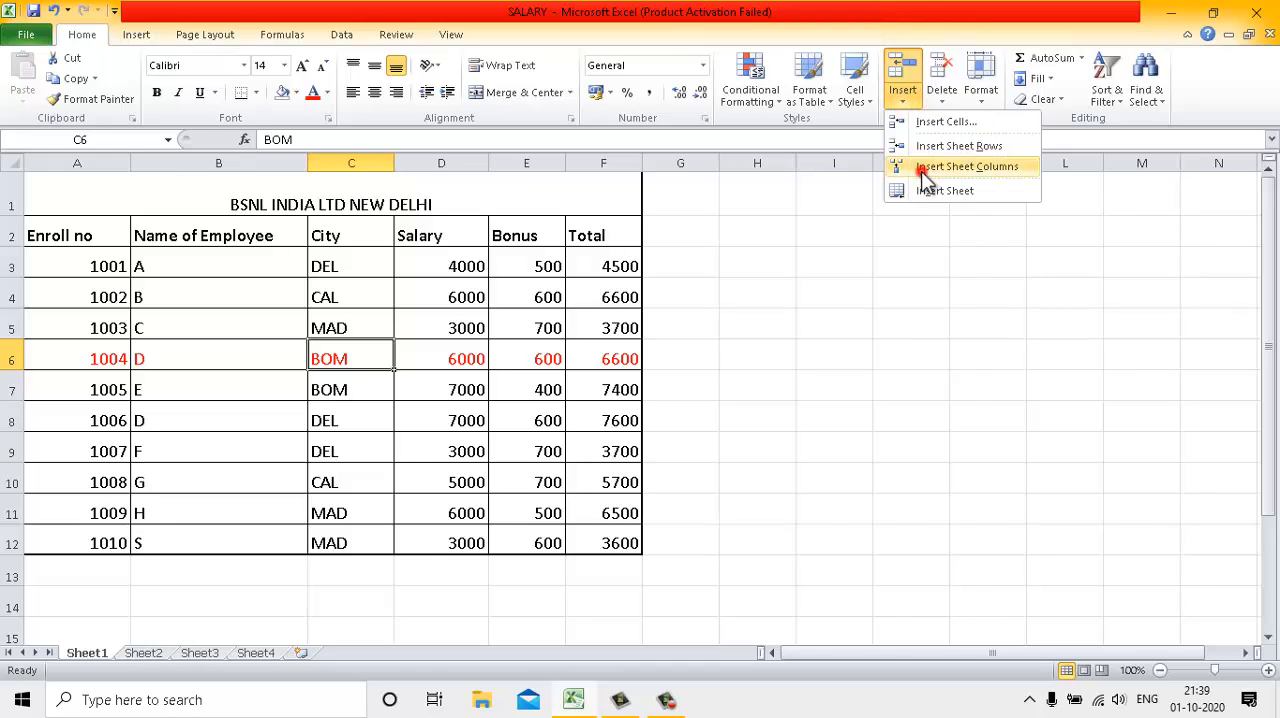
left_click(923, 168)
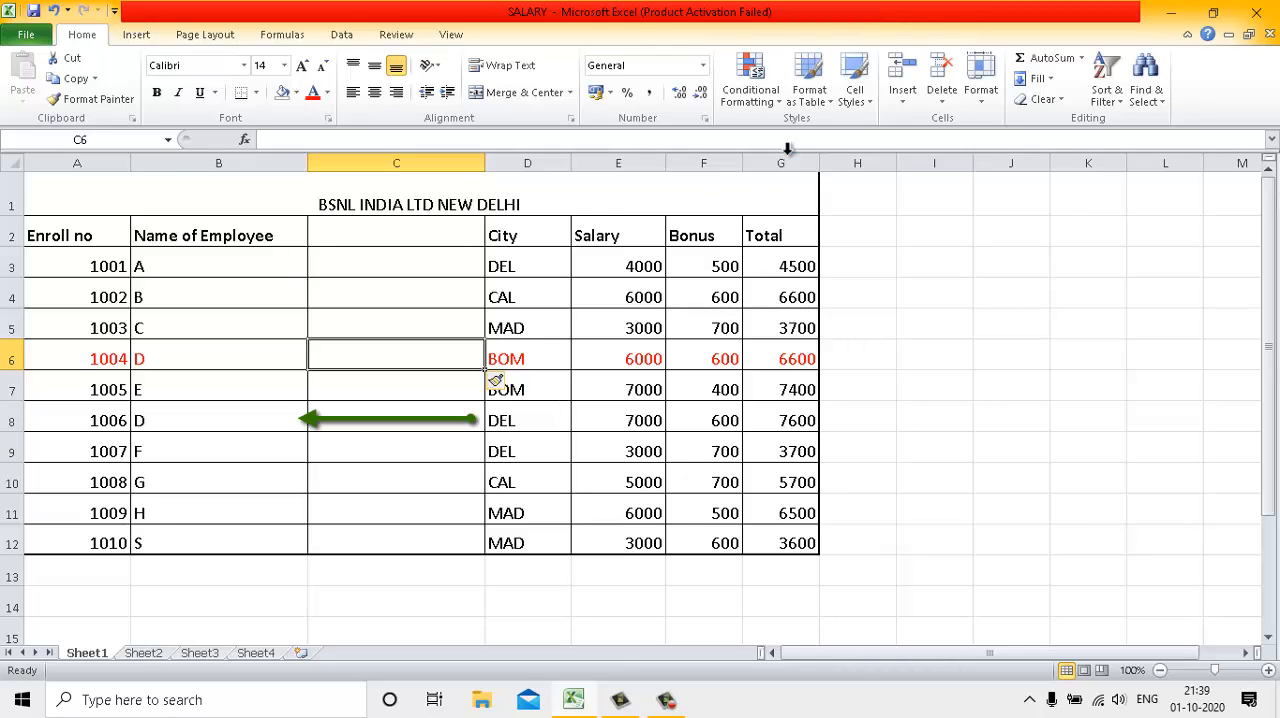
left_click(447, 235)
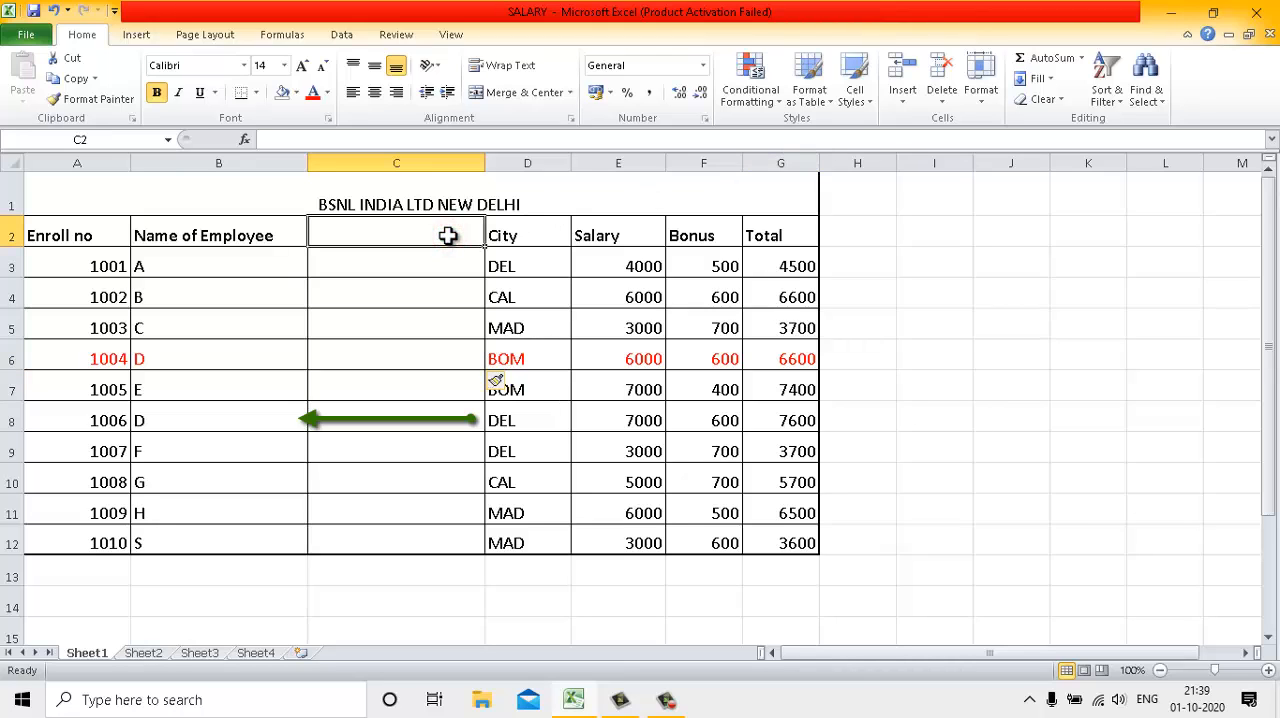
type("Add")
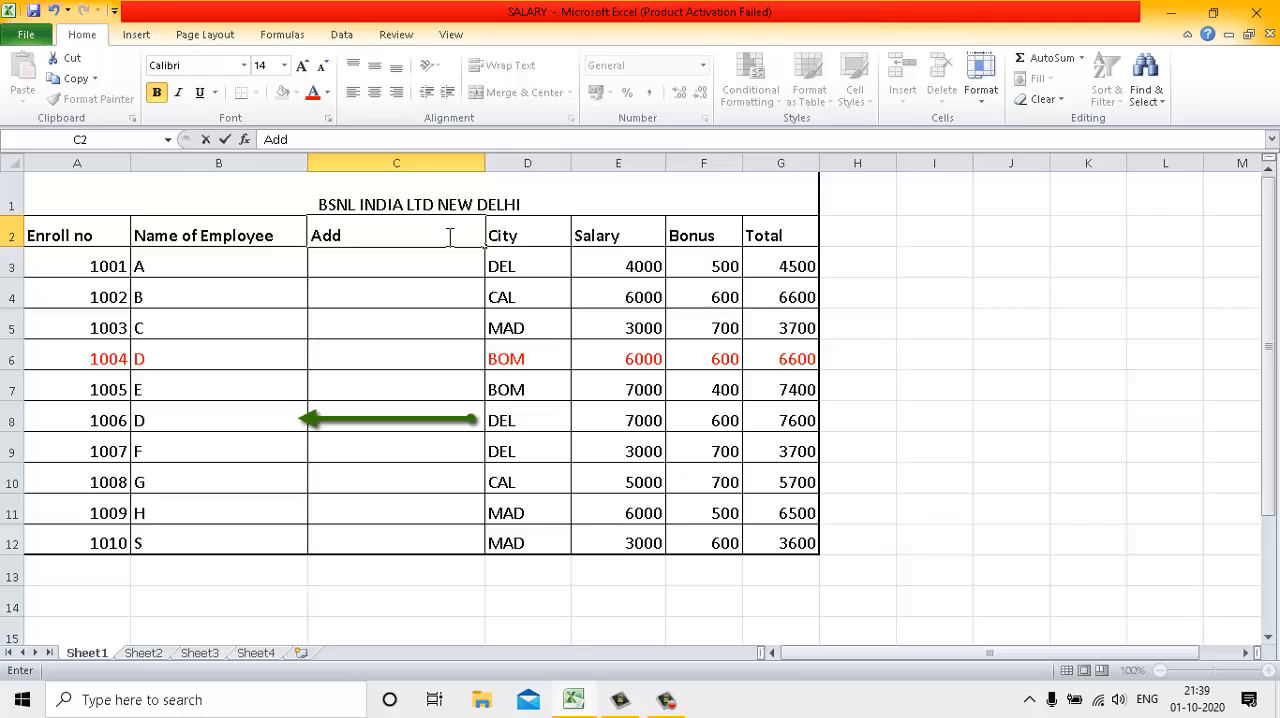
key("Return")
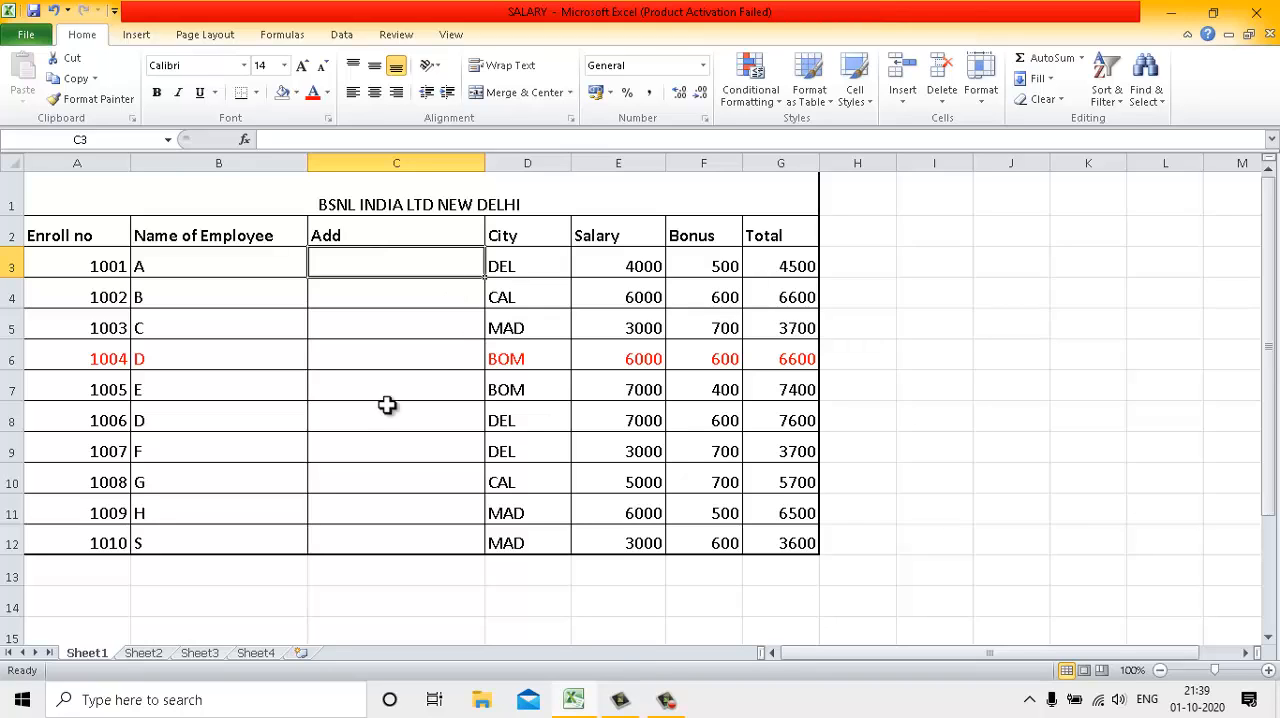
Delete the Add column from the salary table
left_click(349, 376)
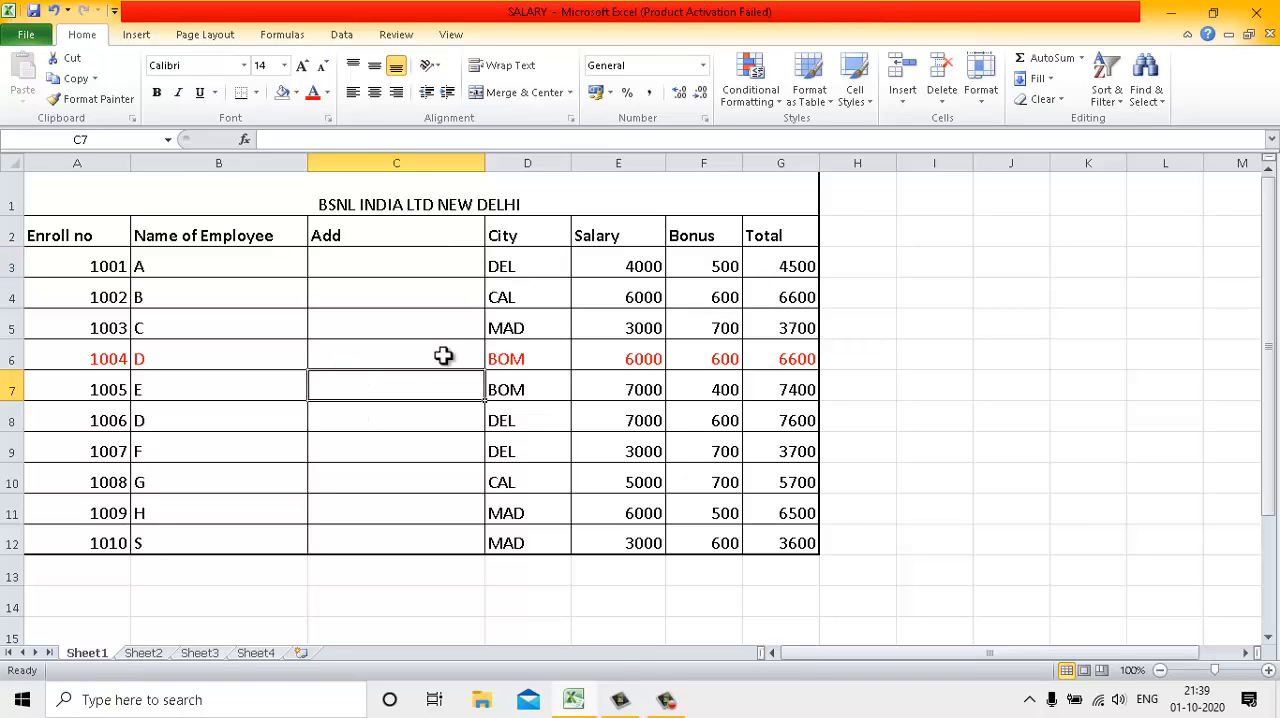
left_click(940, 110)
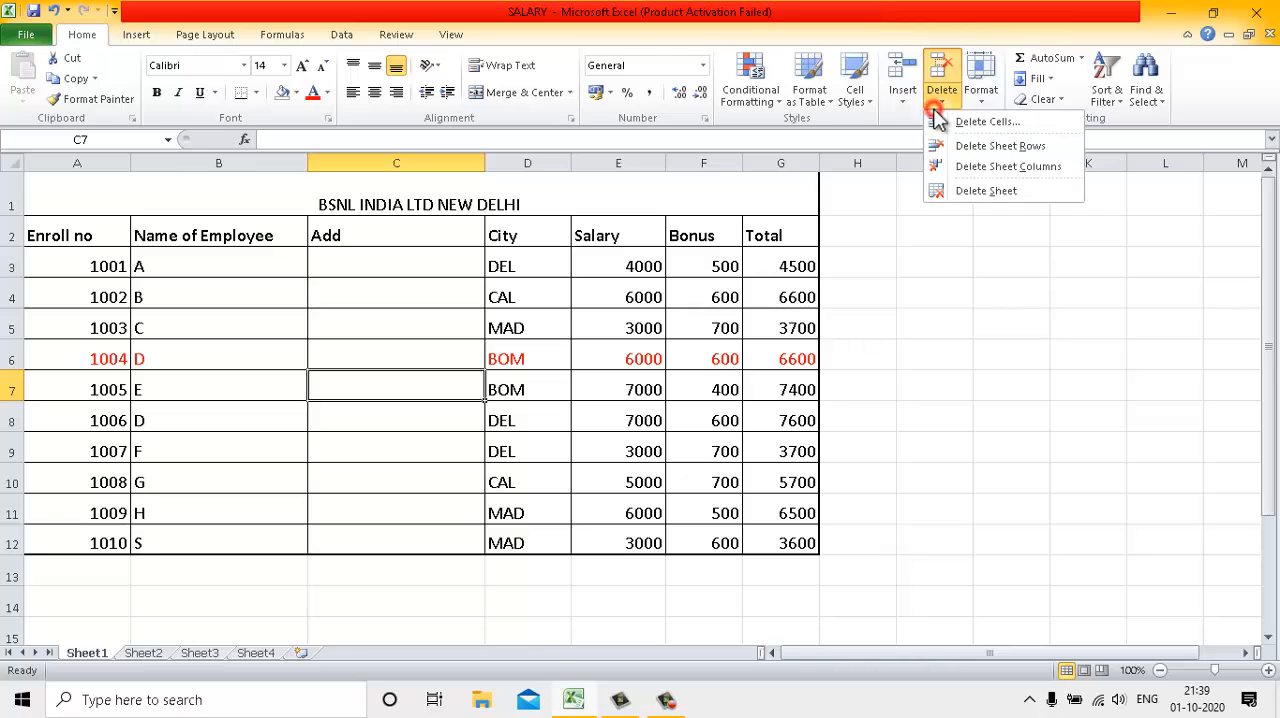
left_click(944, 166)
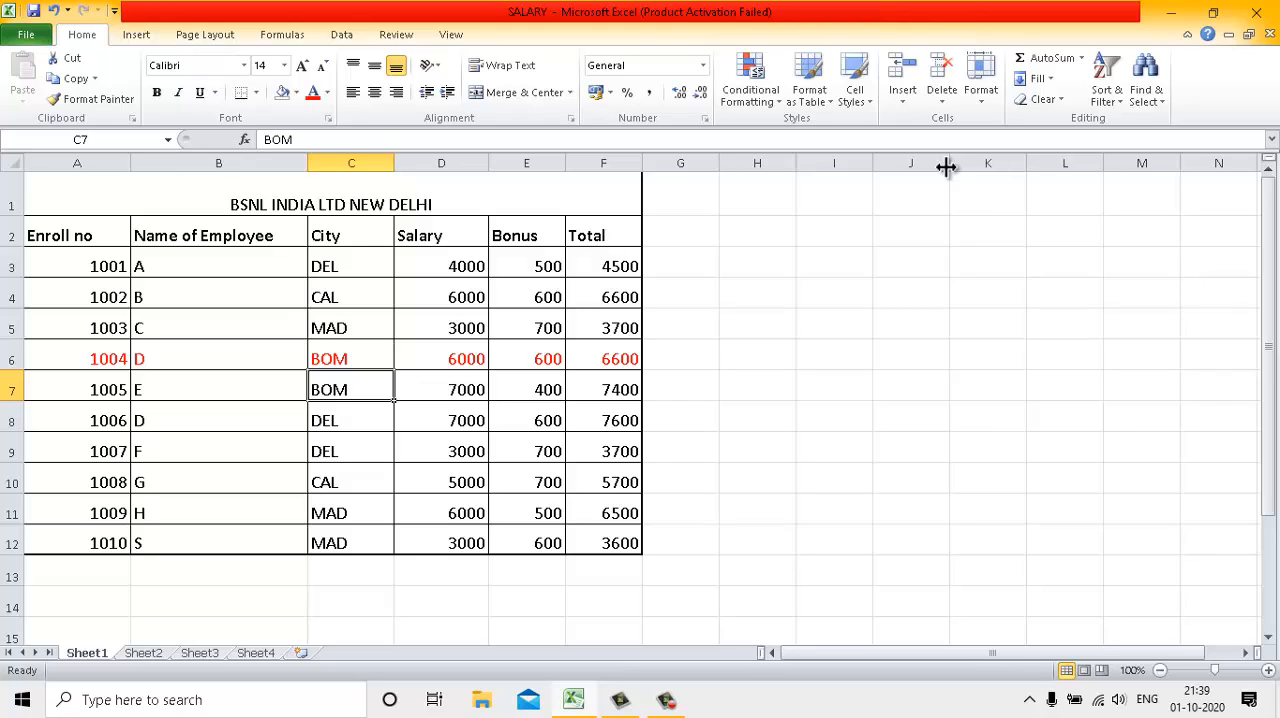
Insert a new blank worksheet before Sheet1
left_click(894, 103)
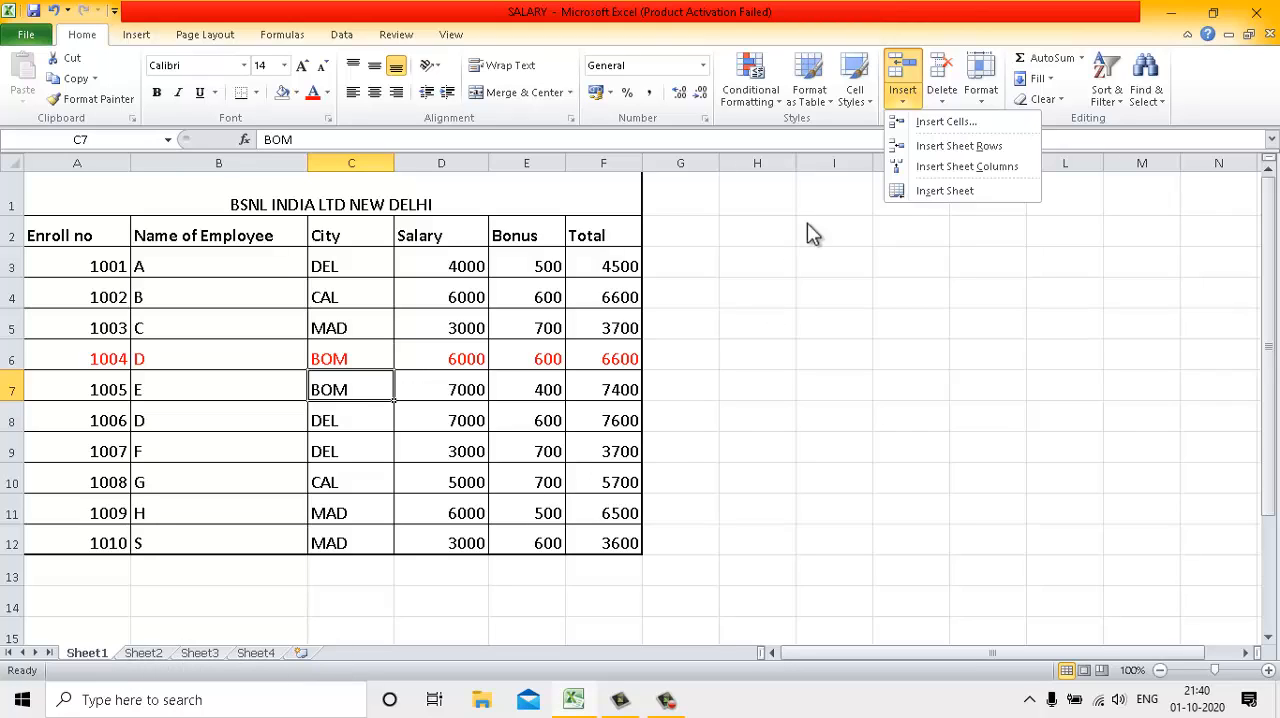
left_click(928, 191)
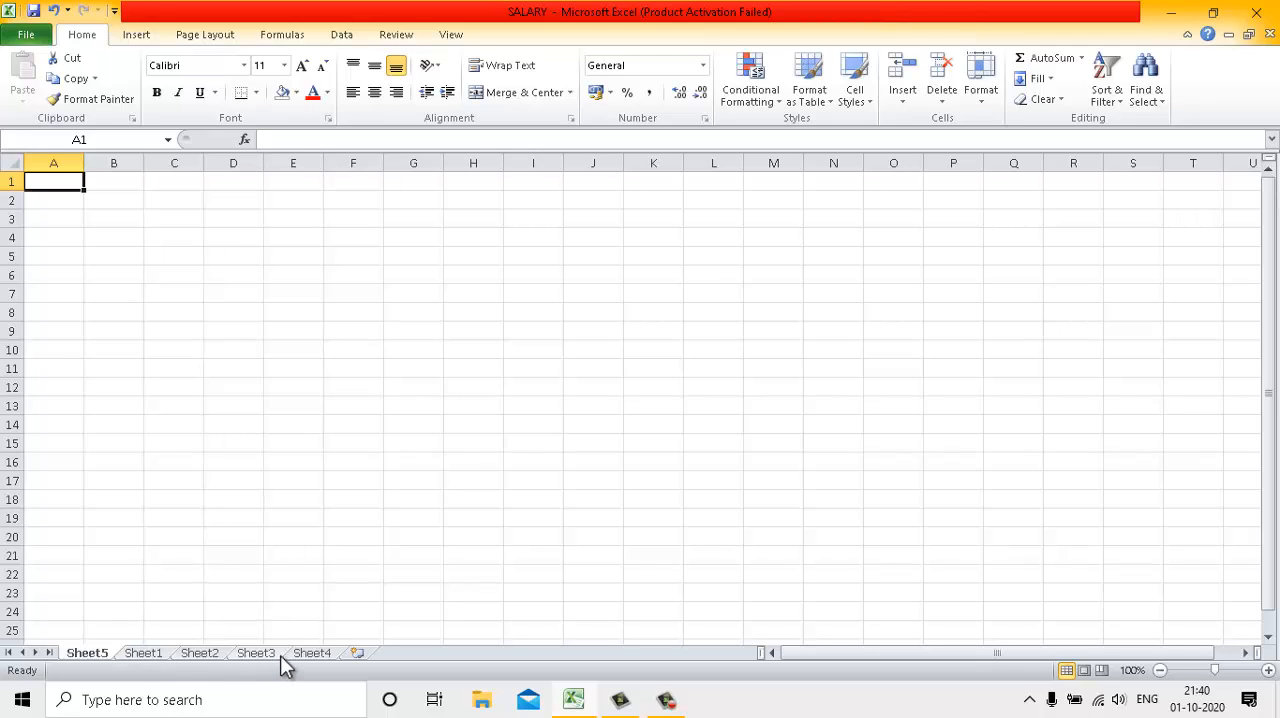
Step forward through the worksheets to Sheet2, go back to the first sheet, and switch to Sheet1
mouse_move(574, 700)
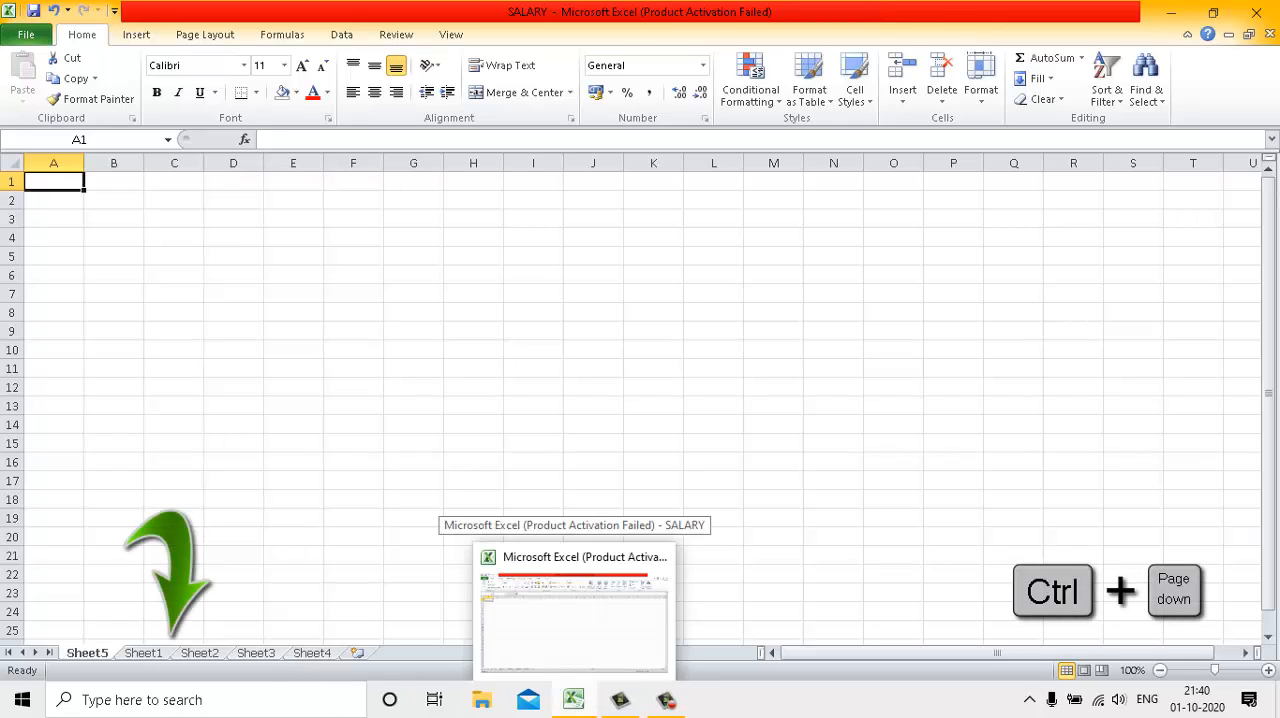
key("ctrl+Page_Down")
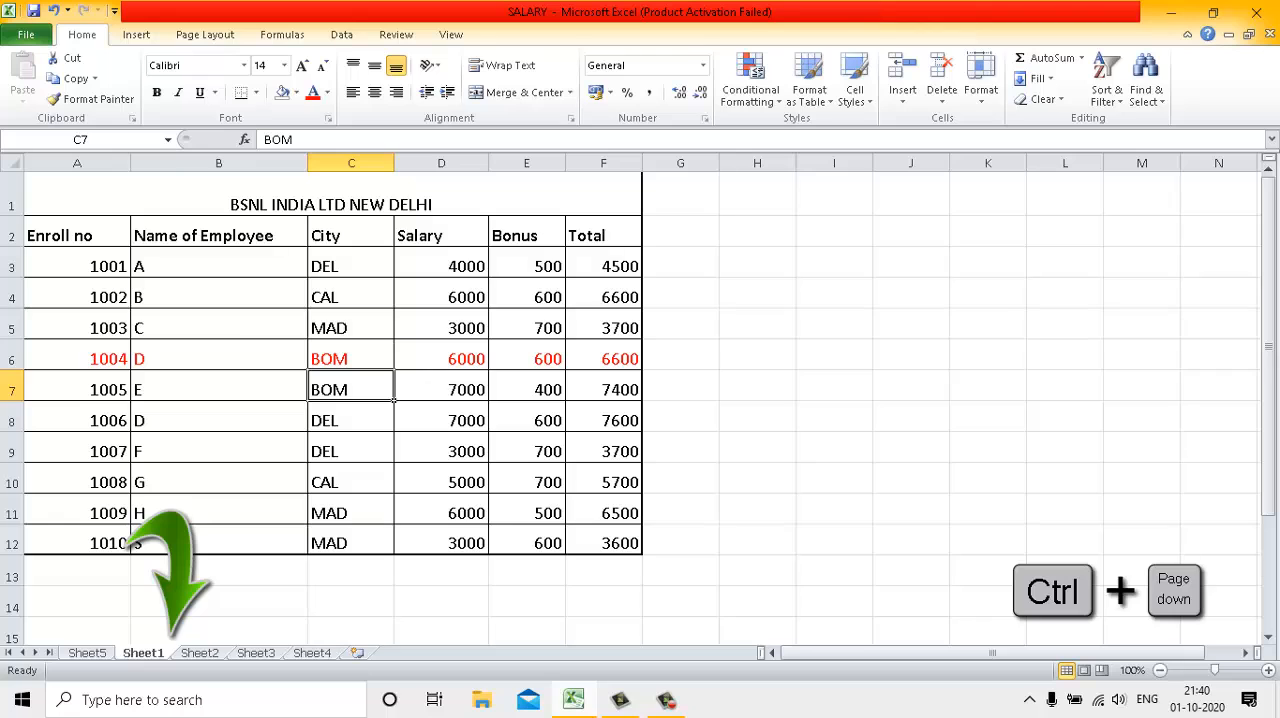
key("ctrl+Page_Down")
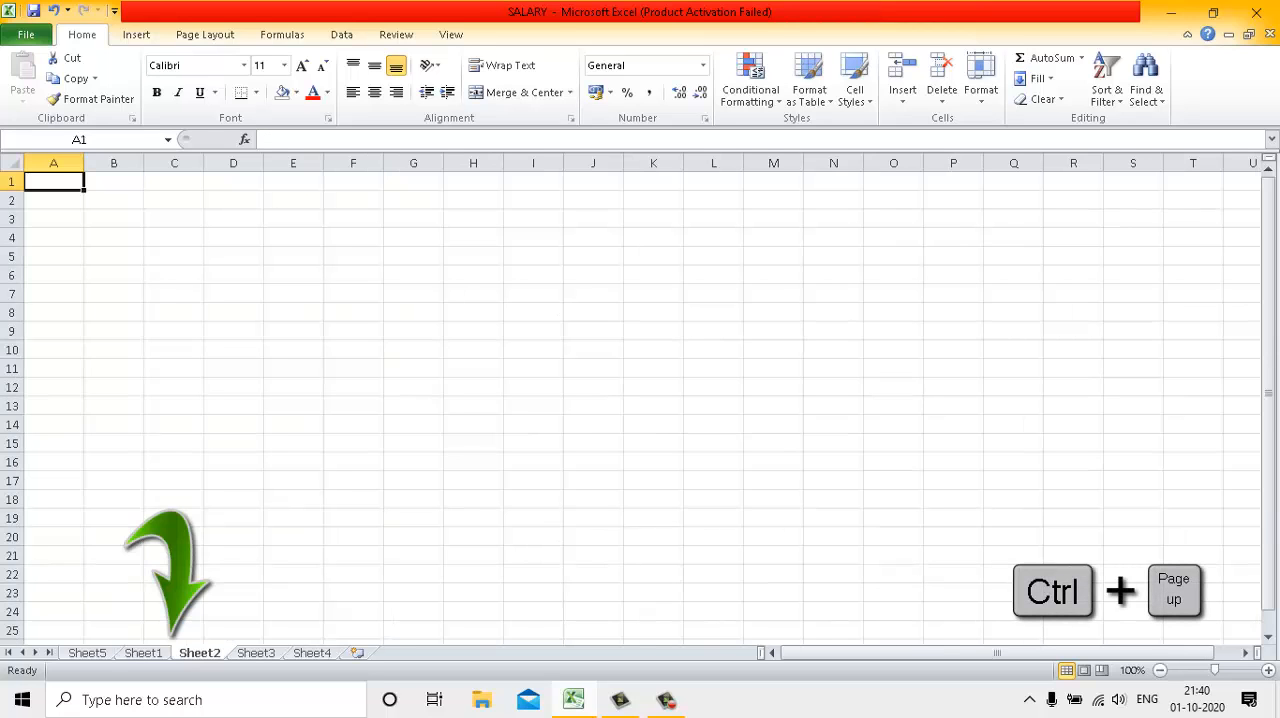
key("ctrl+Page_Up")
key("ctrl+Page_Up")
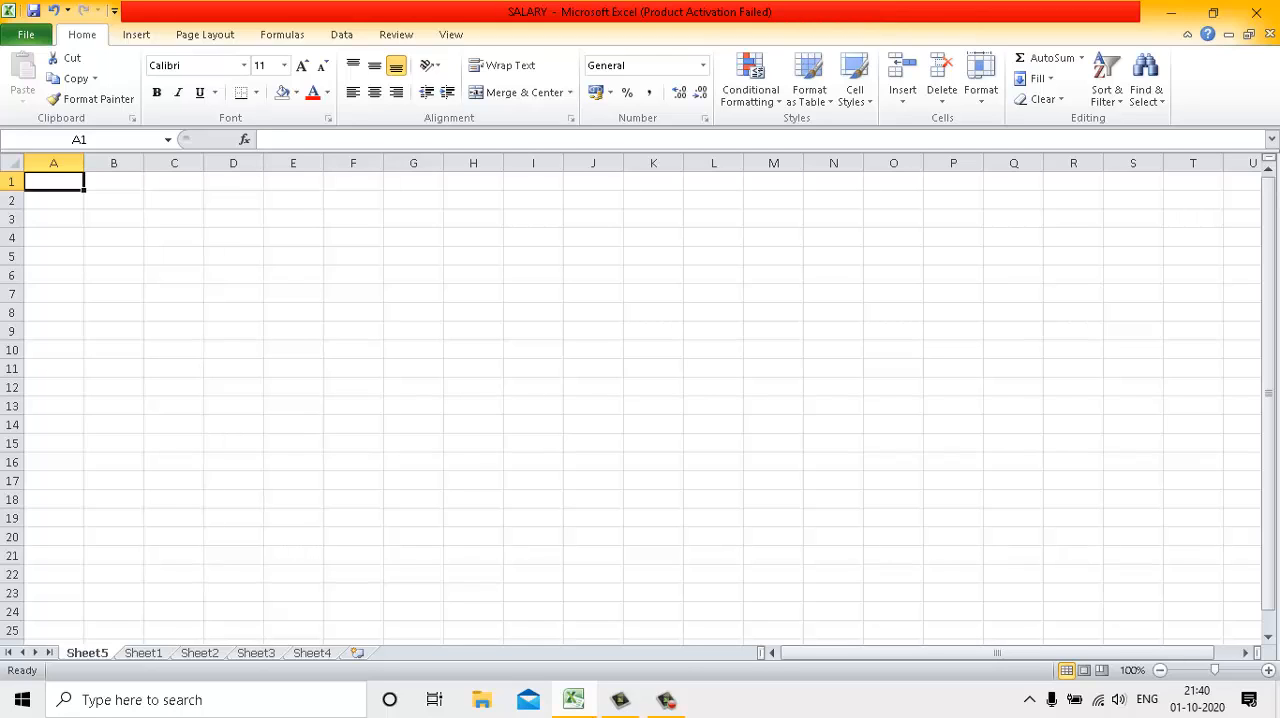
left_click(143, 655)
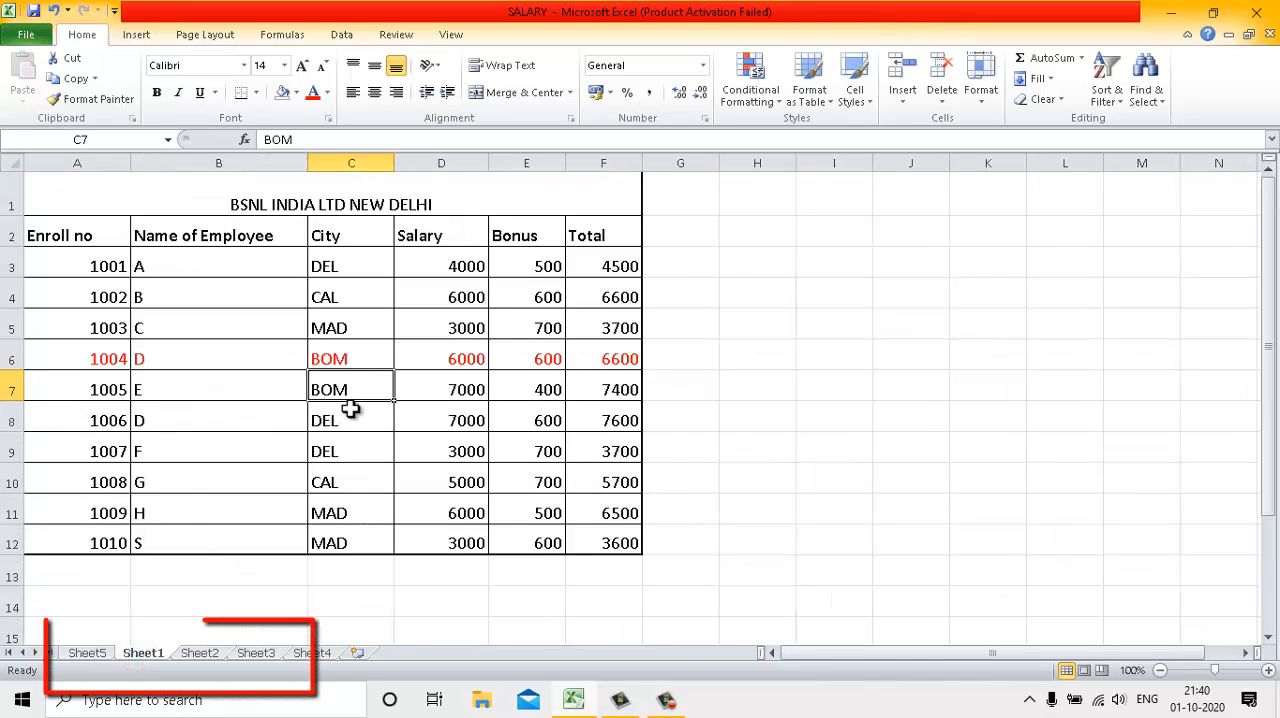
Insert another blank worksheet before Sheet5 using the Worksheet type
right_click(104, 656)
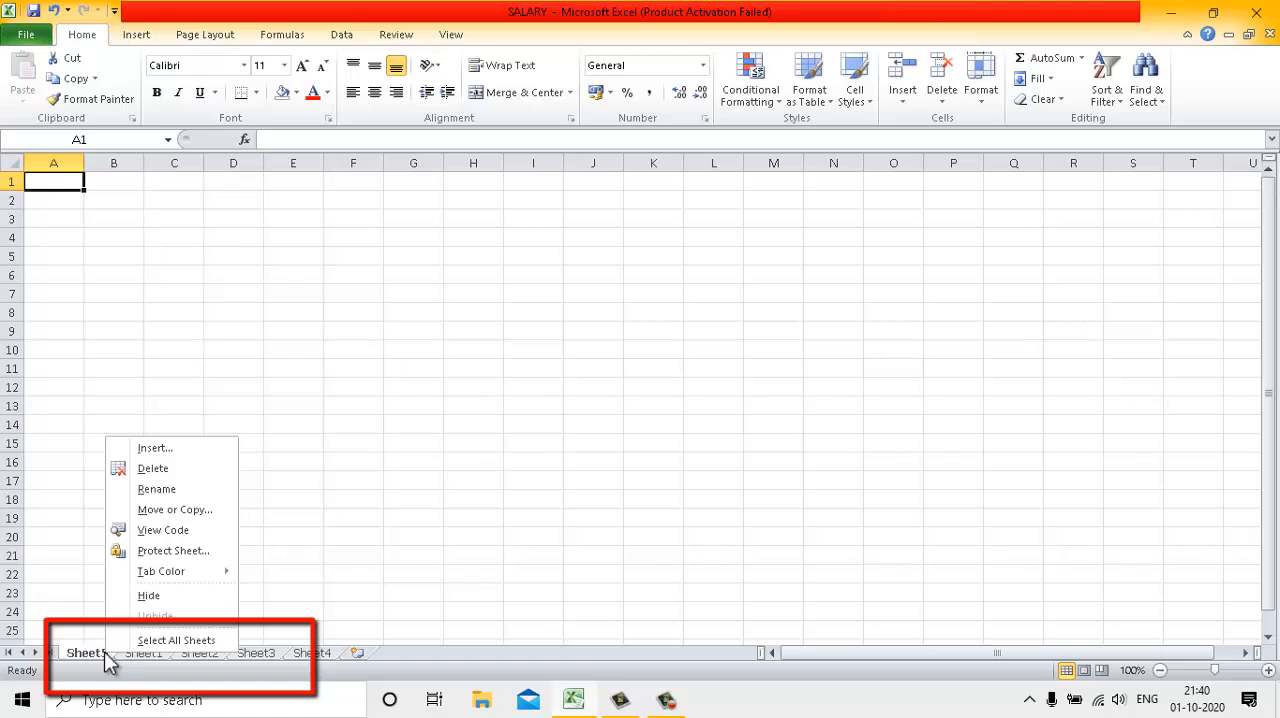
left_click(145, 450)
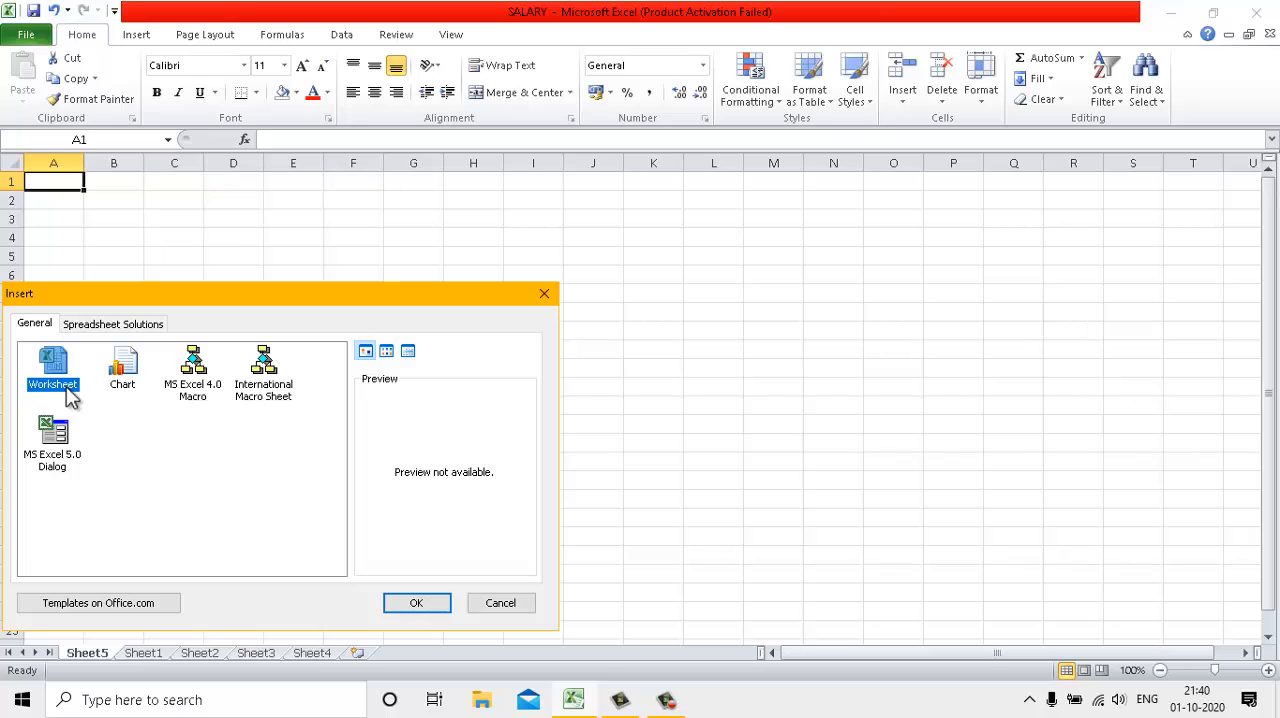
left_click(416, 603)
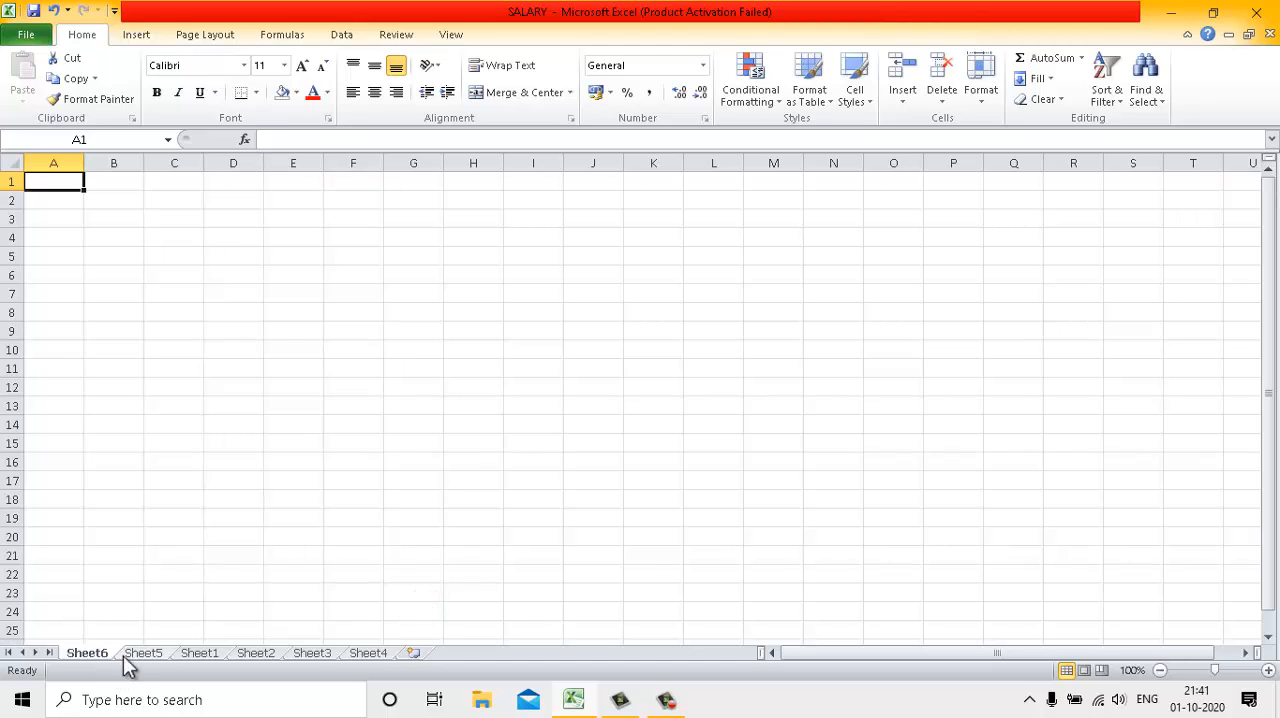
Rename the newly inserted first worksheet to bcom
right_click(101, 652)
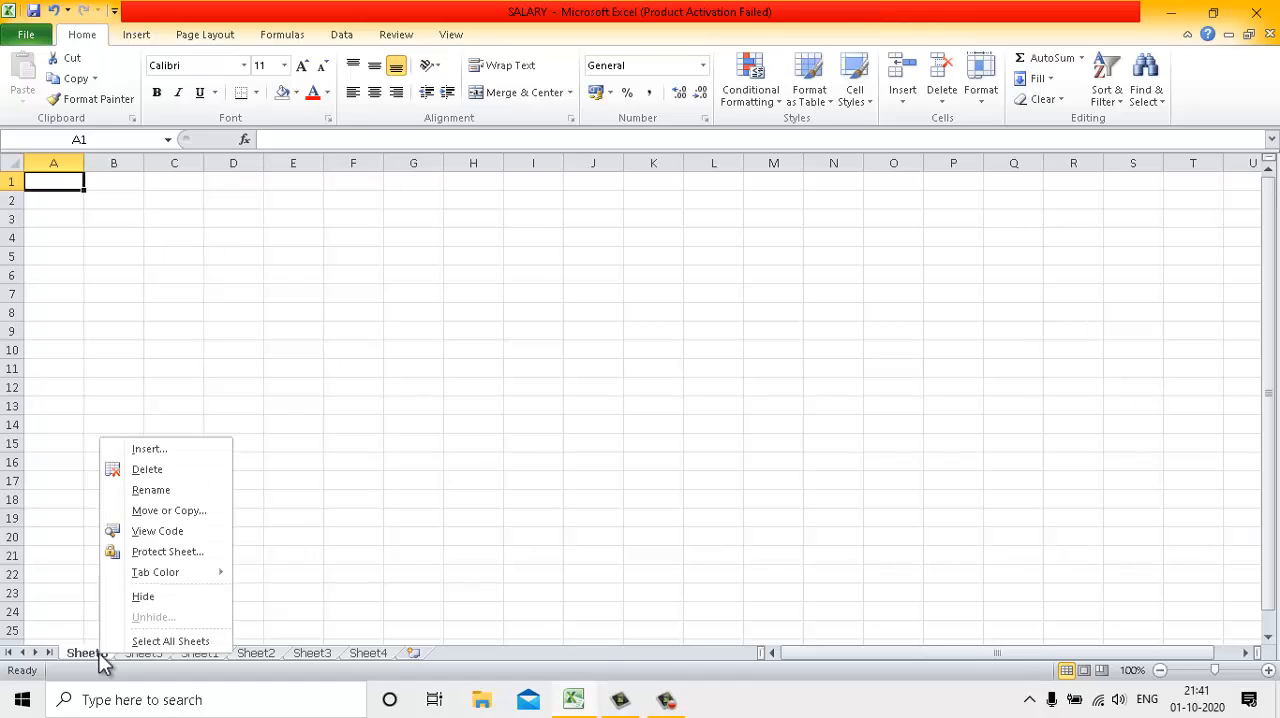
left_click(150, 490)
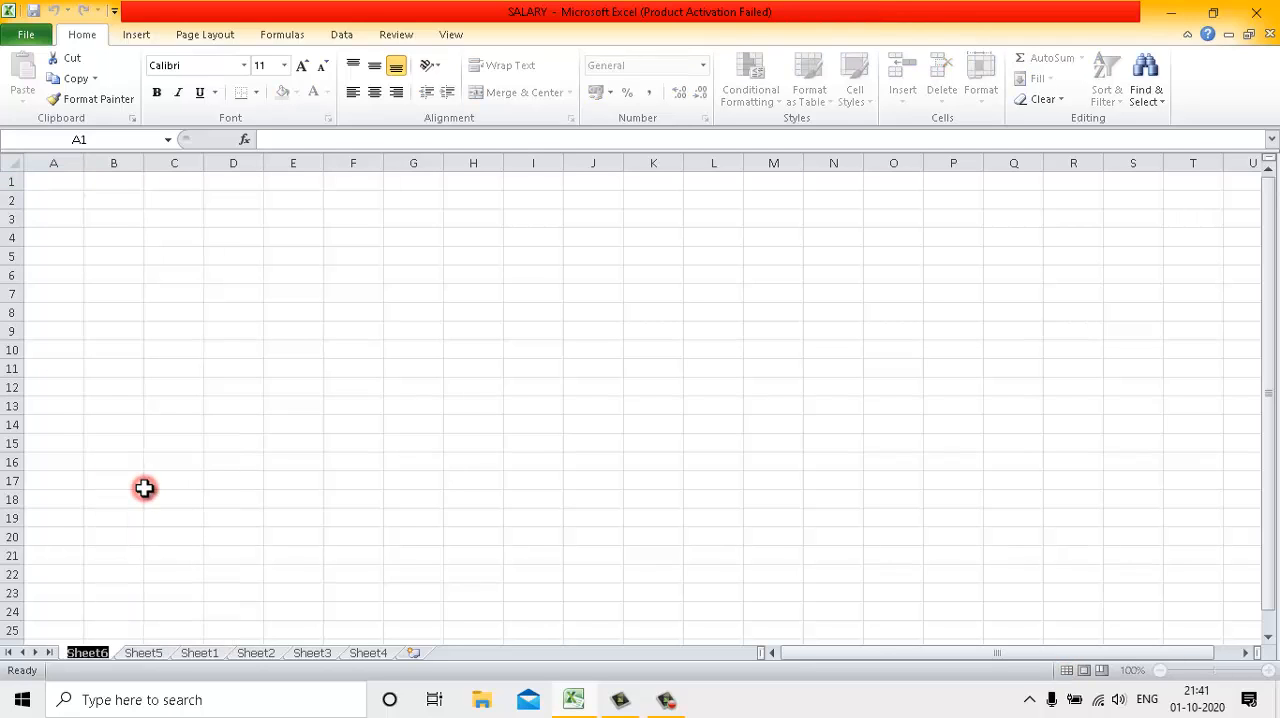
type("bd")
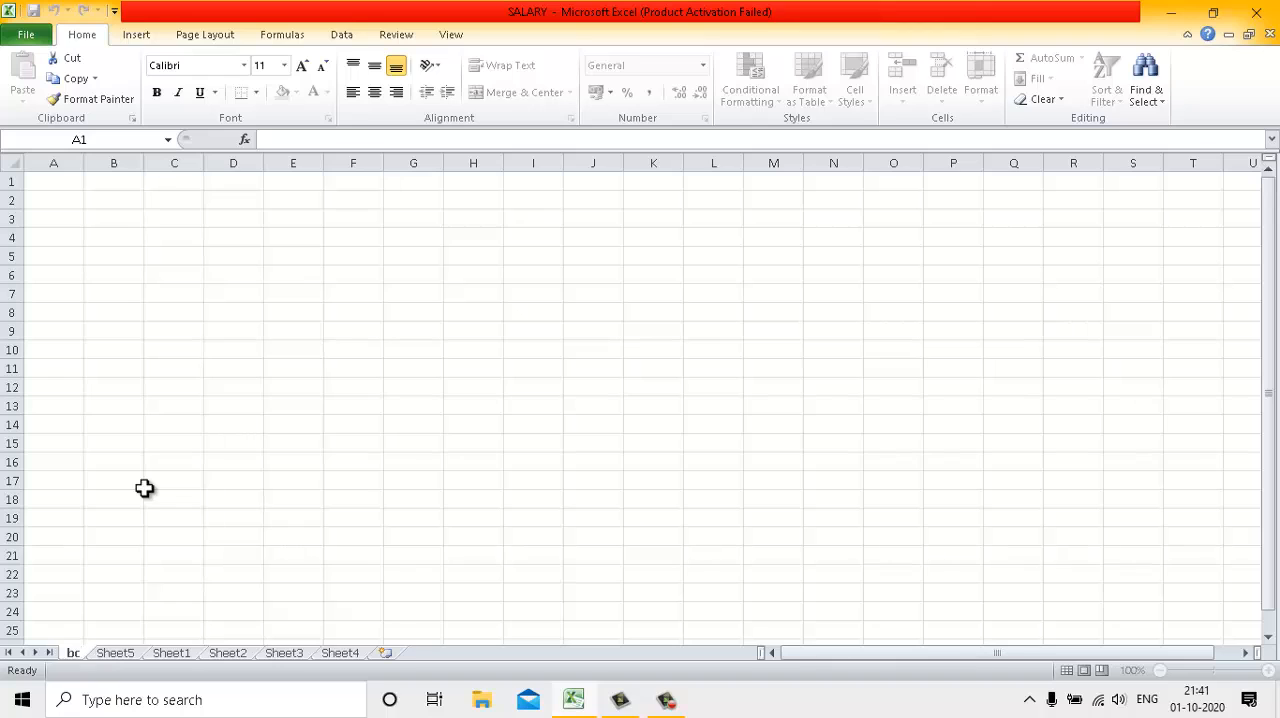
type("ol")
type("m")
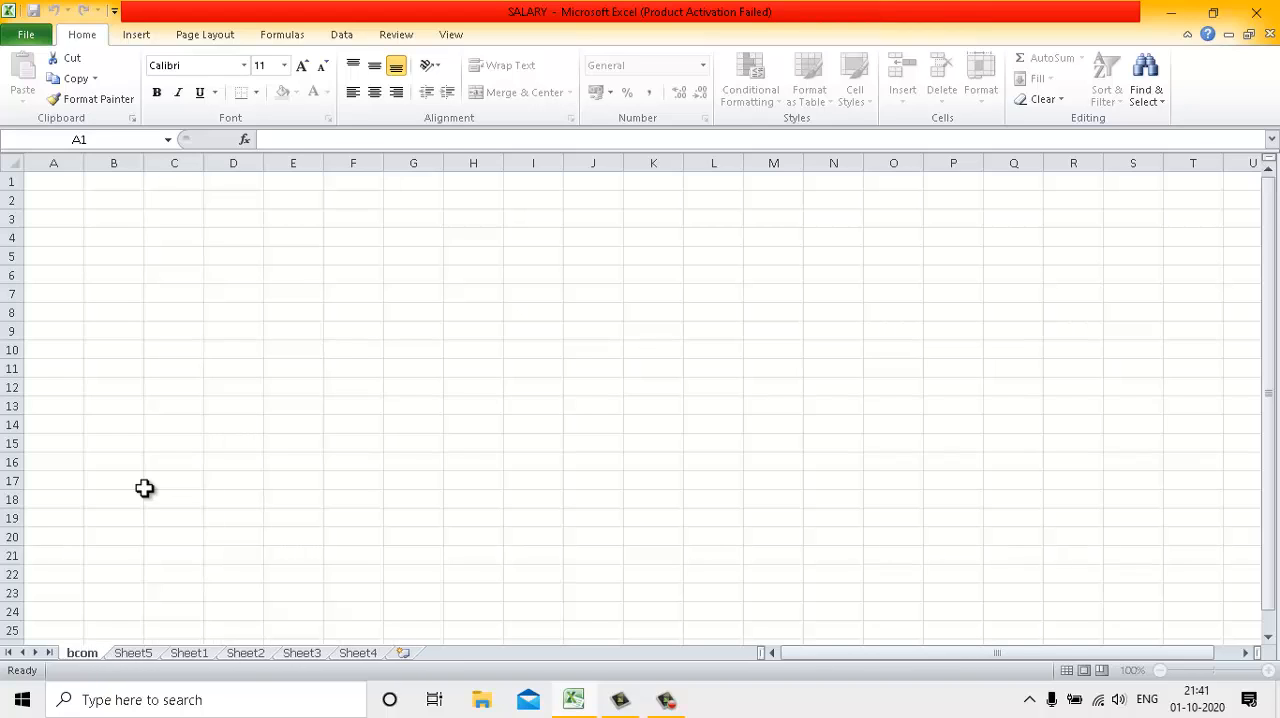
left_click(145, 488)
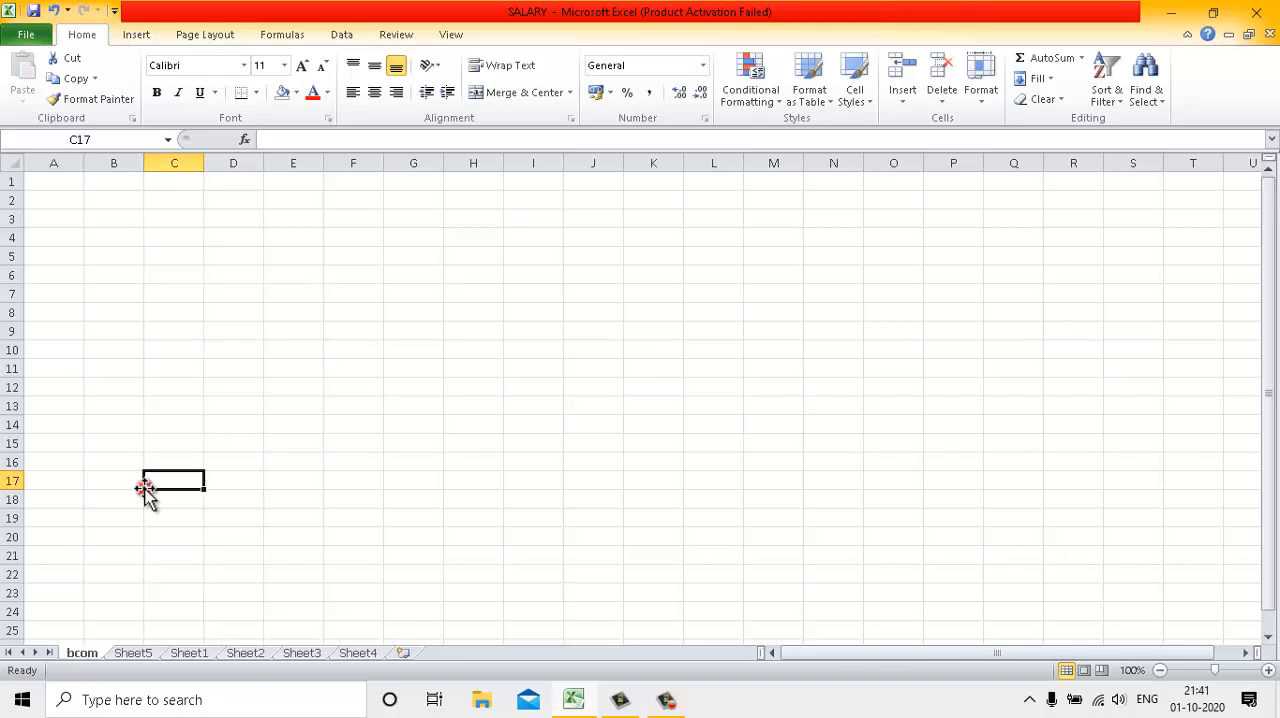
Delete the bcom worksheet
right_click(88, 654)
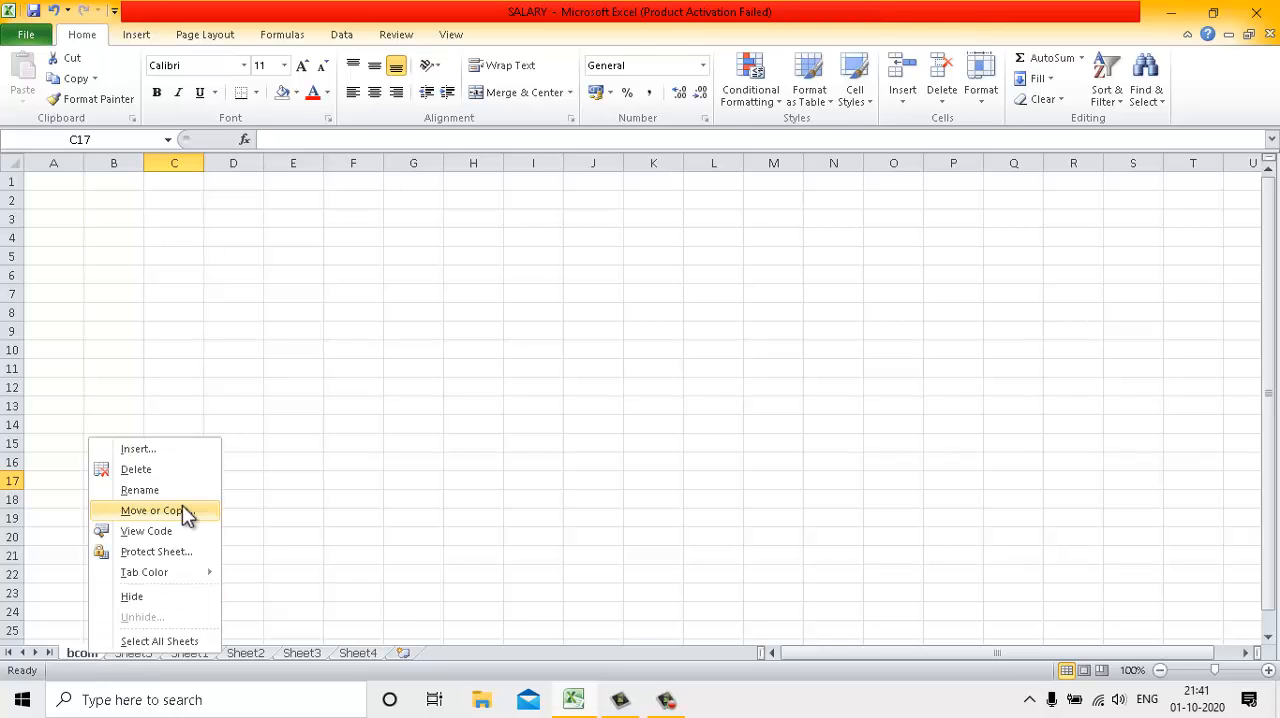
left_click(176, 474)
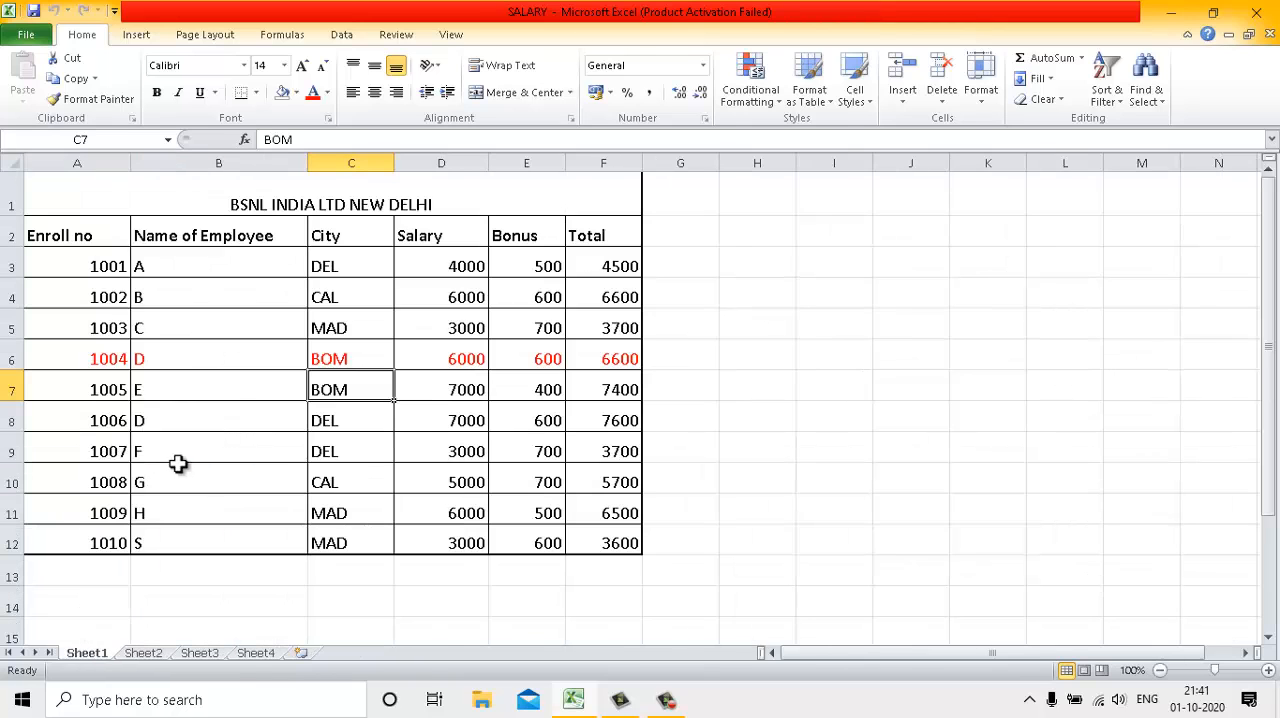
Insert a blank cell at C7 in Sheet1, shifting the existing cells of that row right
left_click(903, 104)
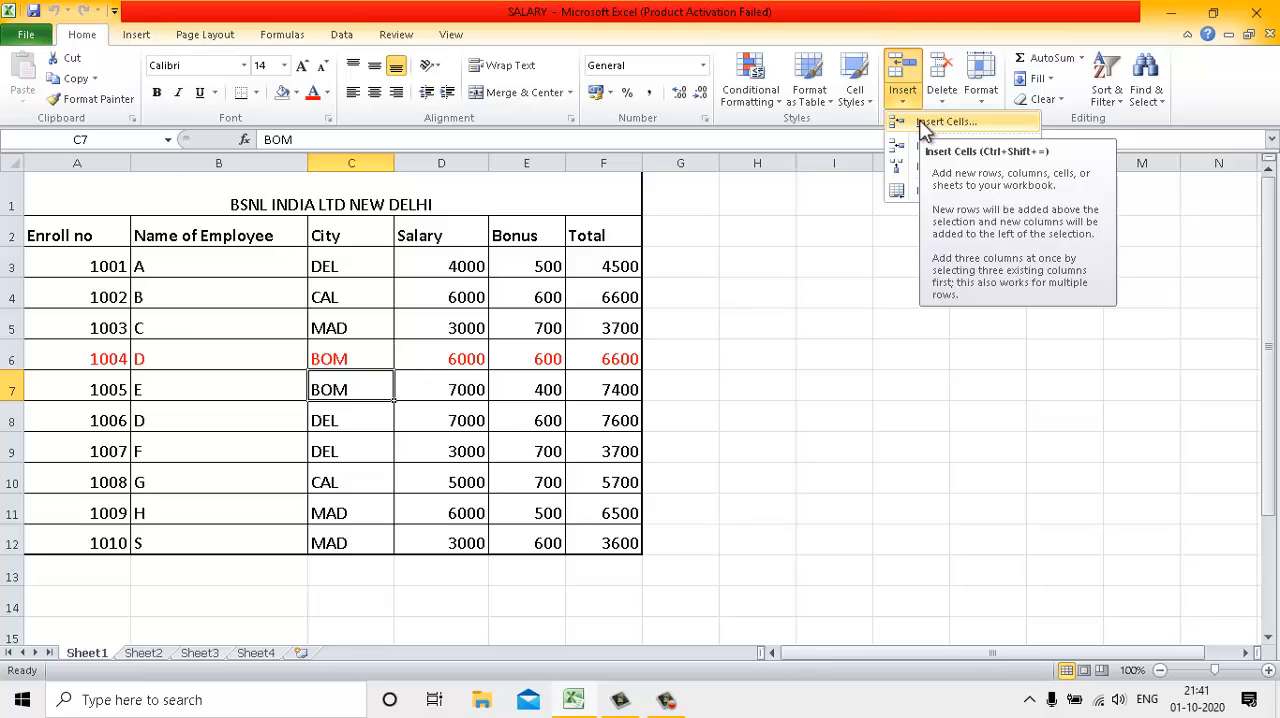
left_click(920, 122)
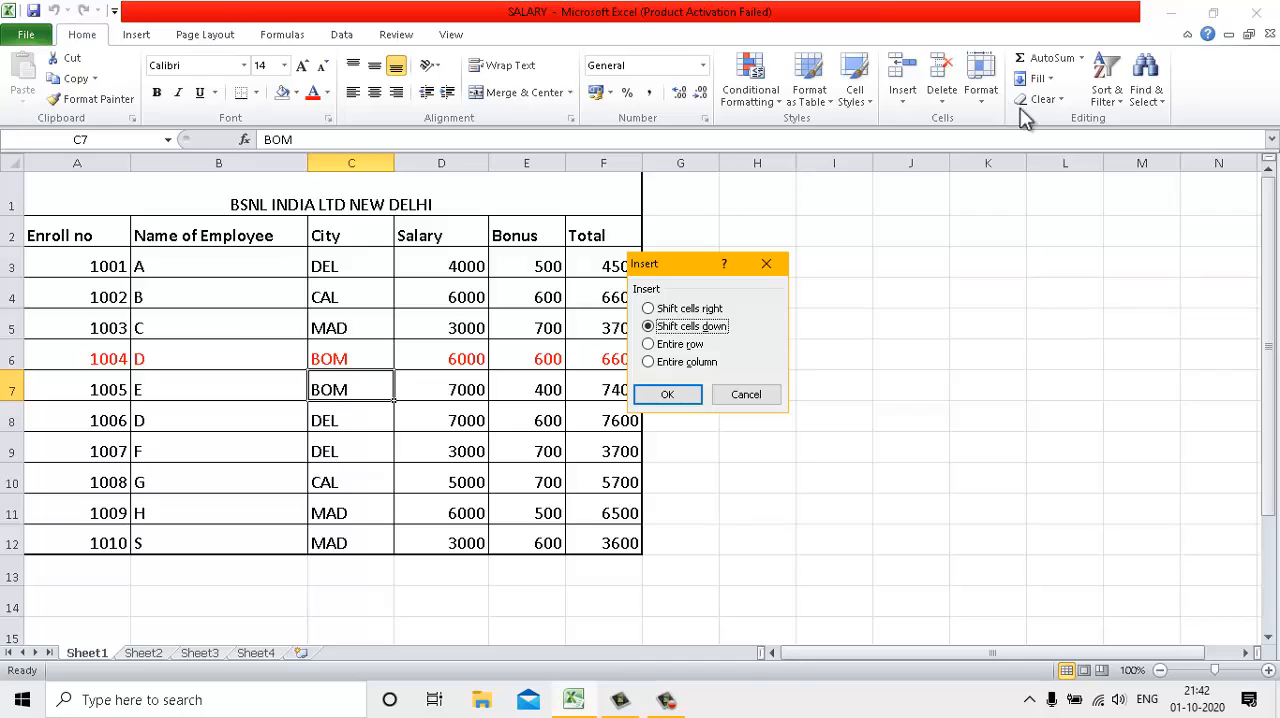
left_click(688, 310)
left_click(669, 395)
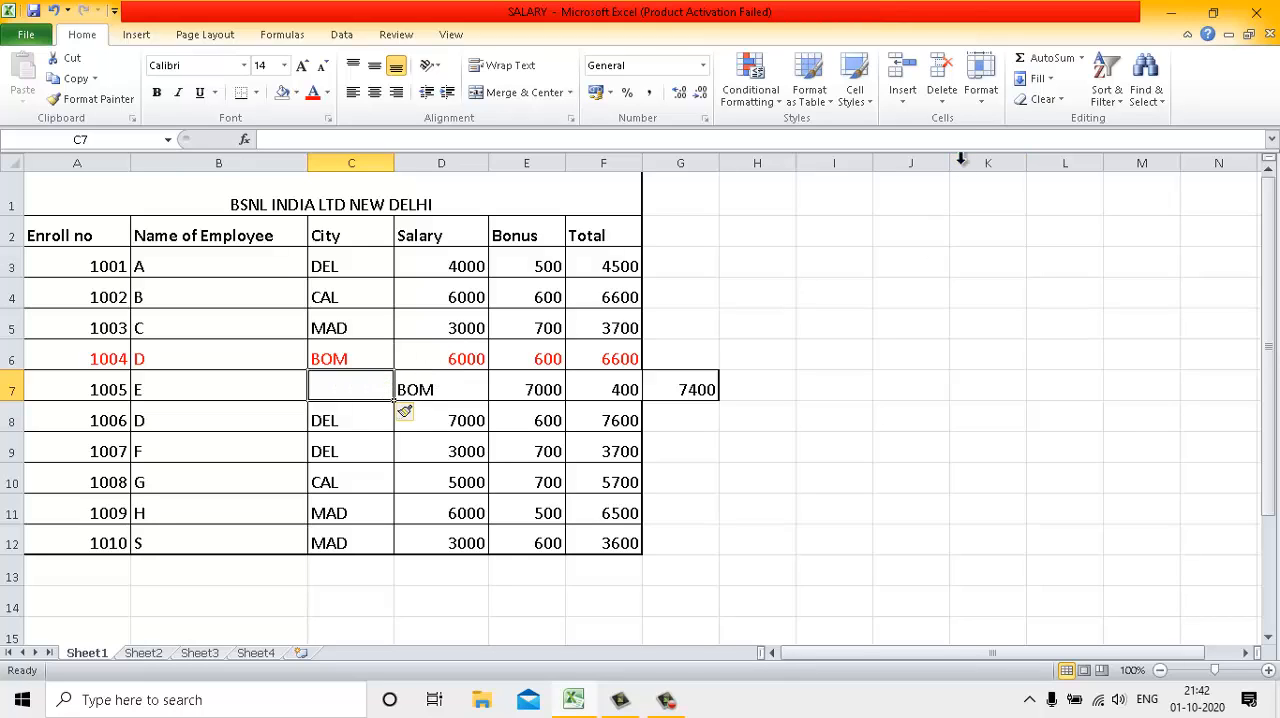
Insert another blank cell at C7, shifting the City column's cells down
left_click(905, 103)
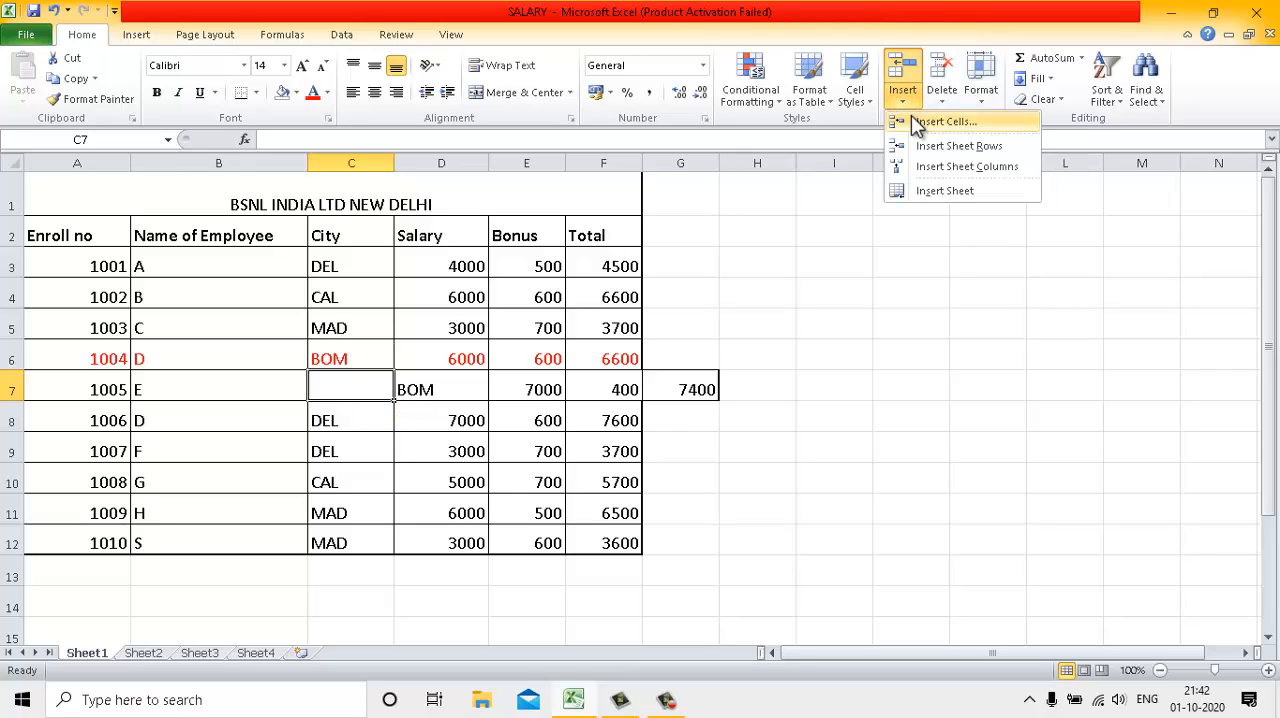
left_click(918, 121)
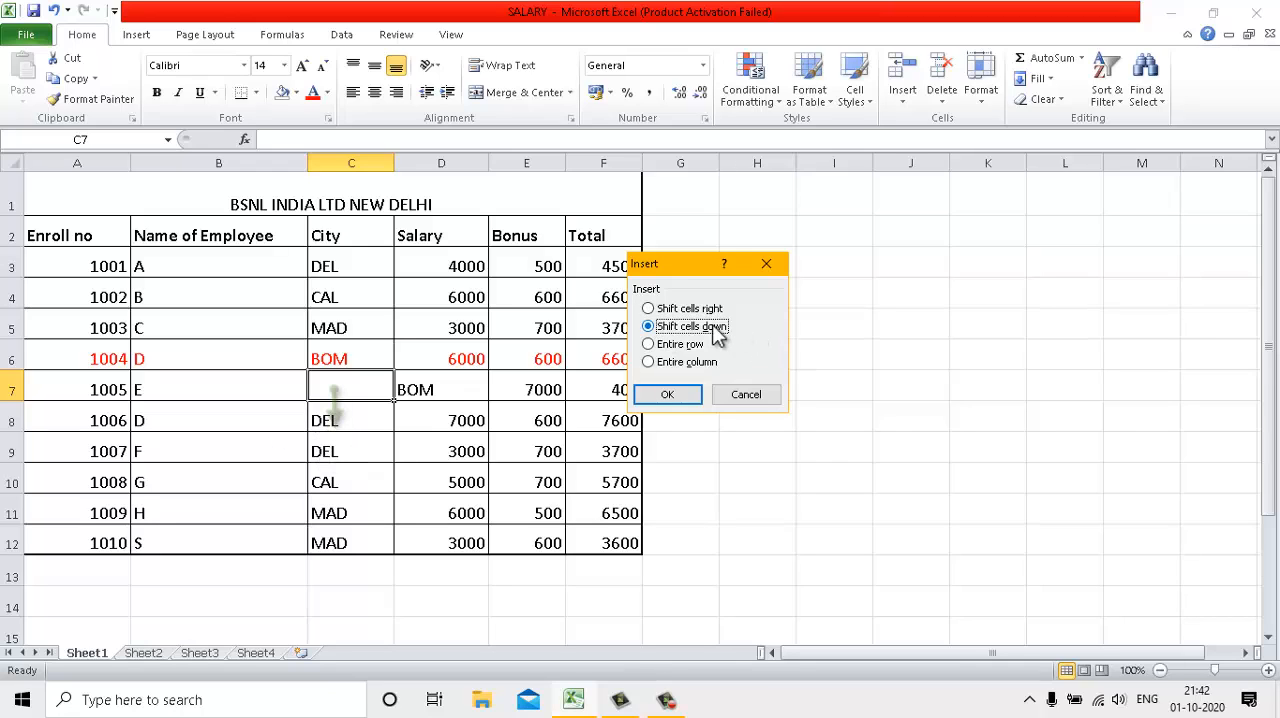
left_click(665, 396)
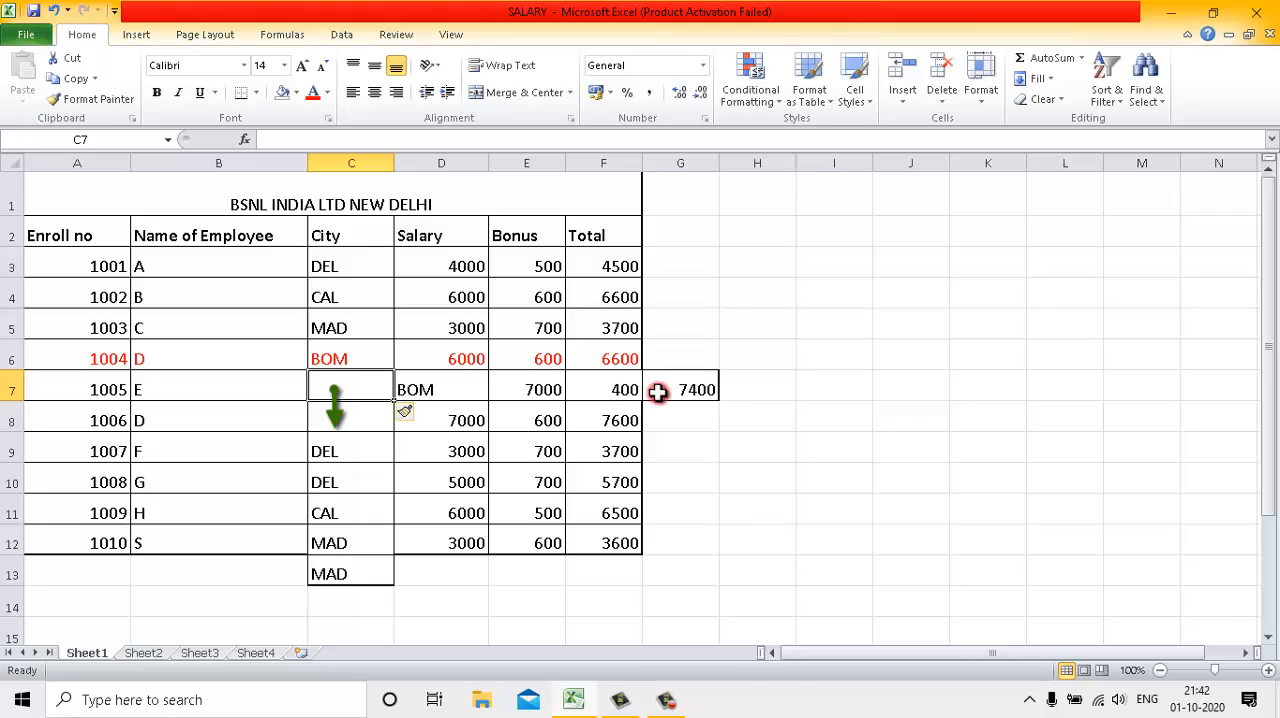
left_click(337, 408)
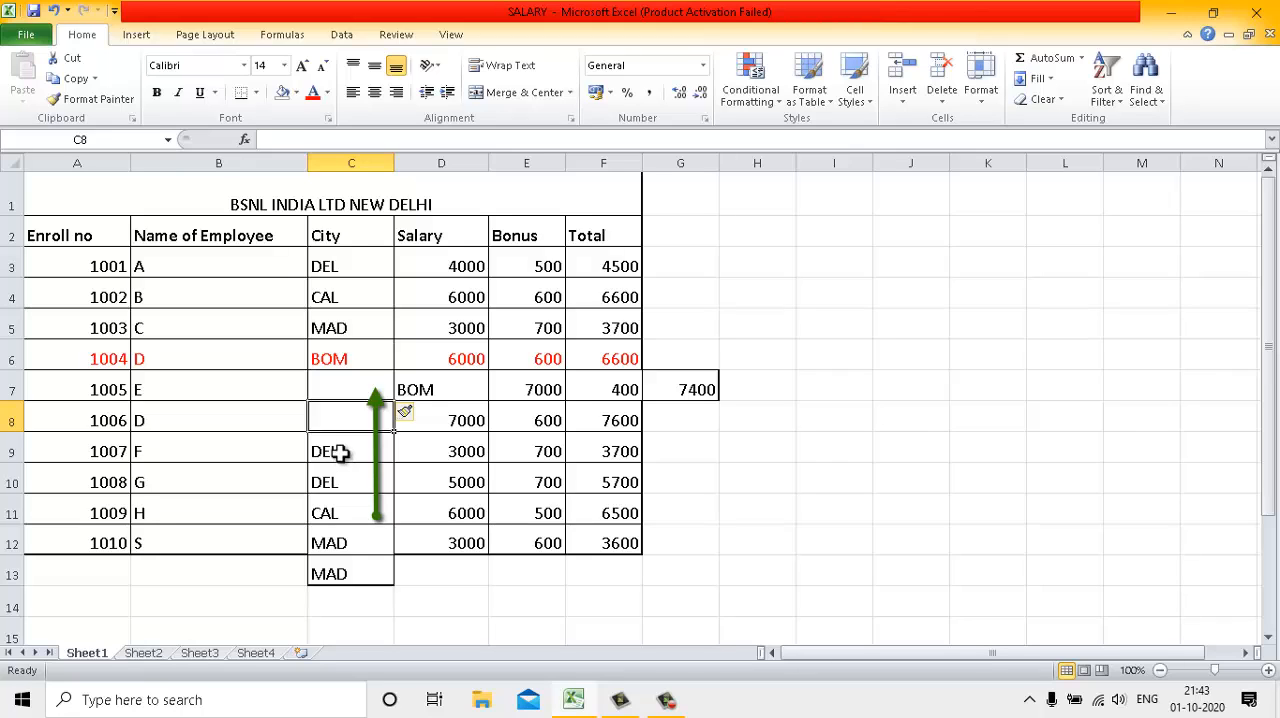
left_click(340, 457)
left_click(339, 413)
left_click(340, 481)
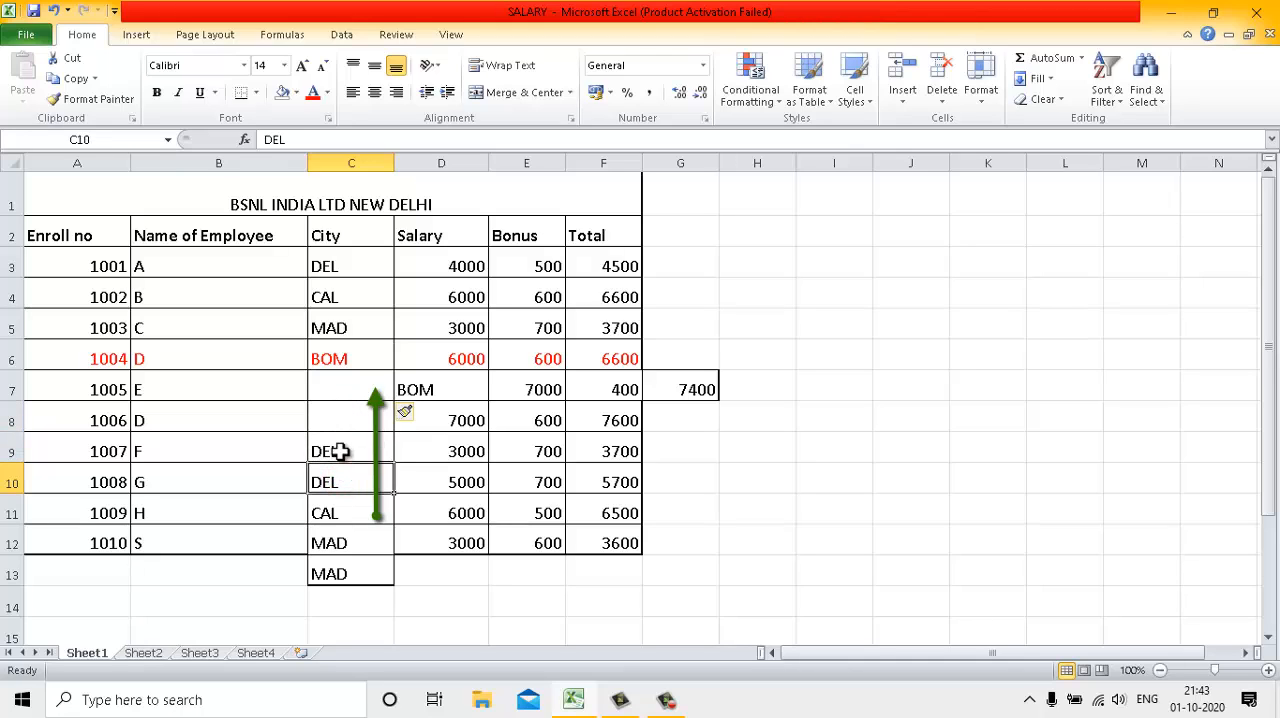
left_click(340, 450)
left_click(333, 510)
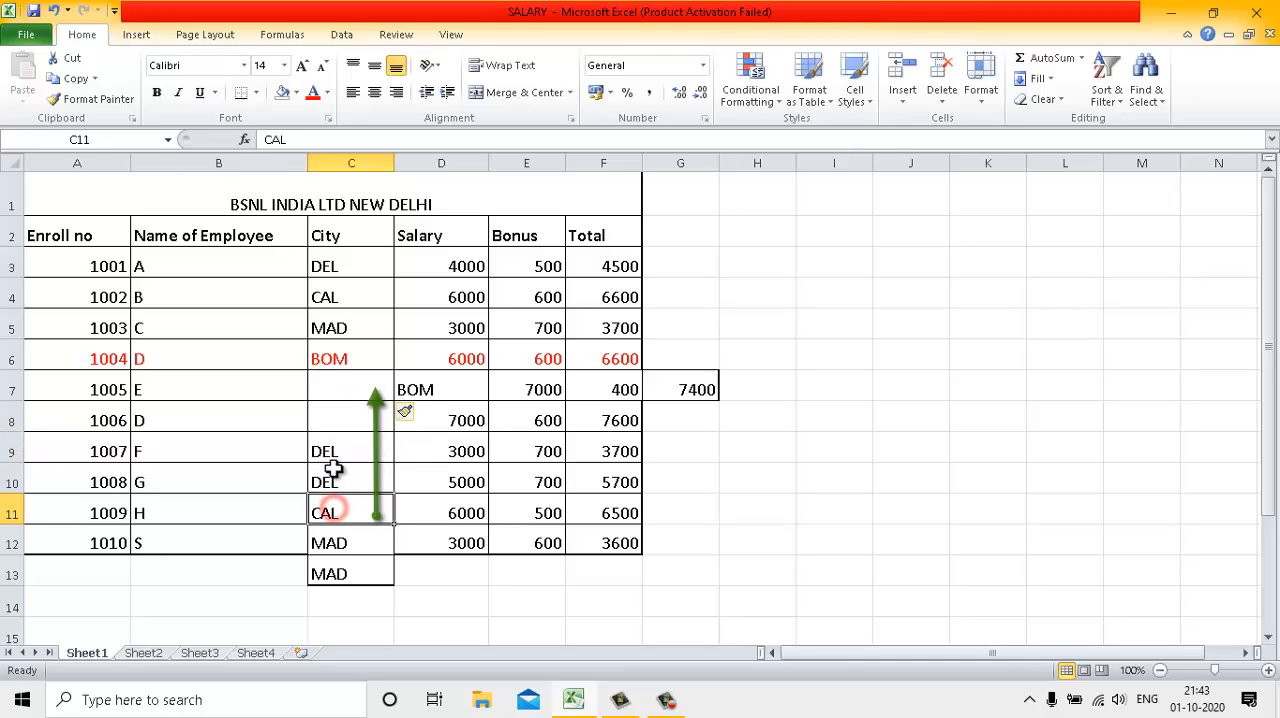
left_click(335, 474)
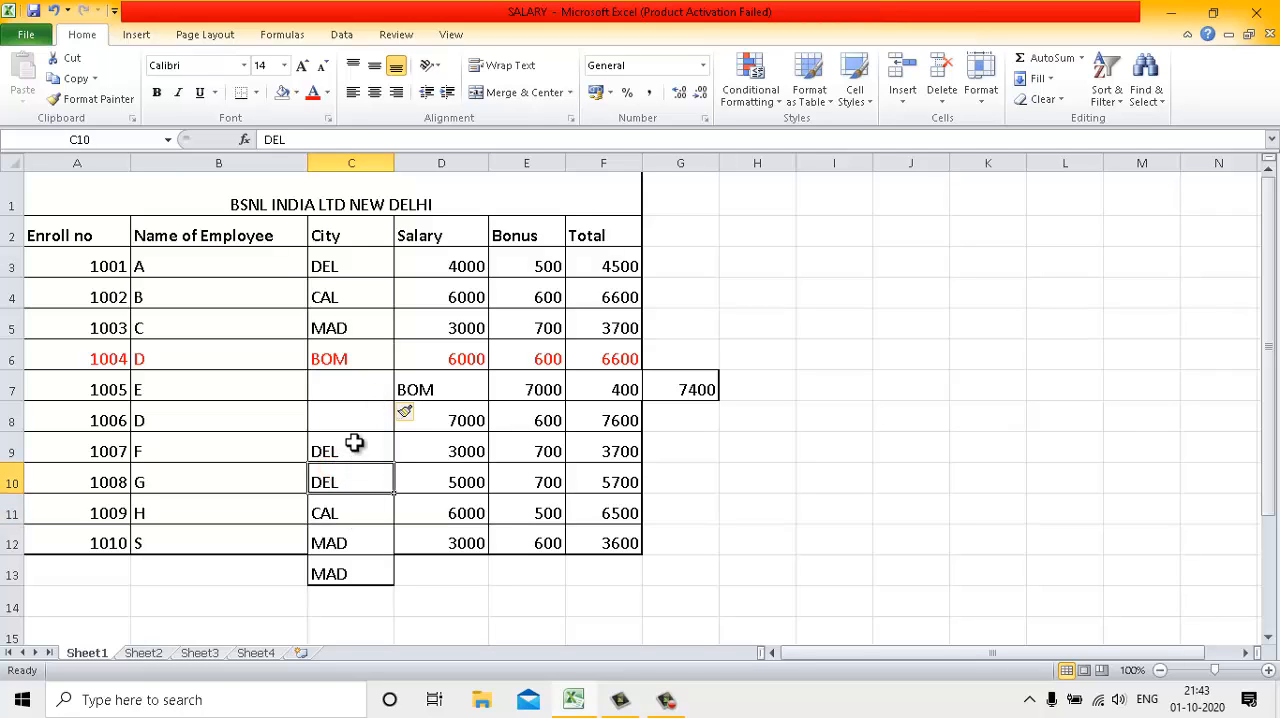
Delete the blank cell C8 in the City column, shifting the cells below it up
left_click(350, 423)
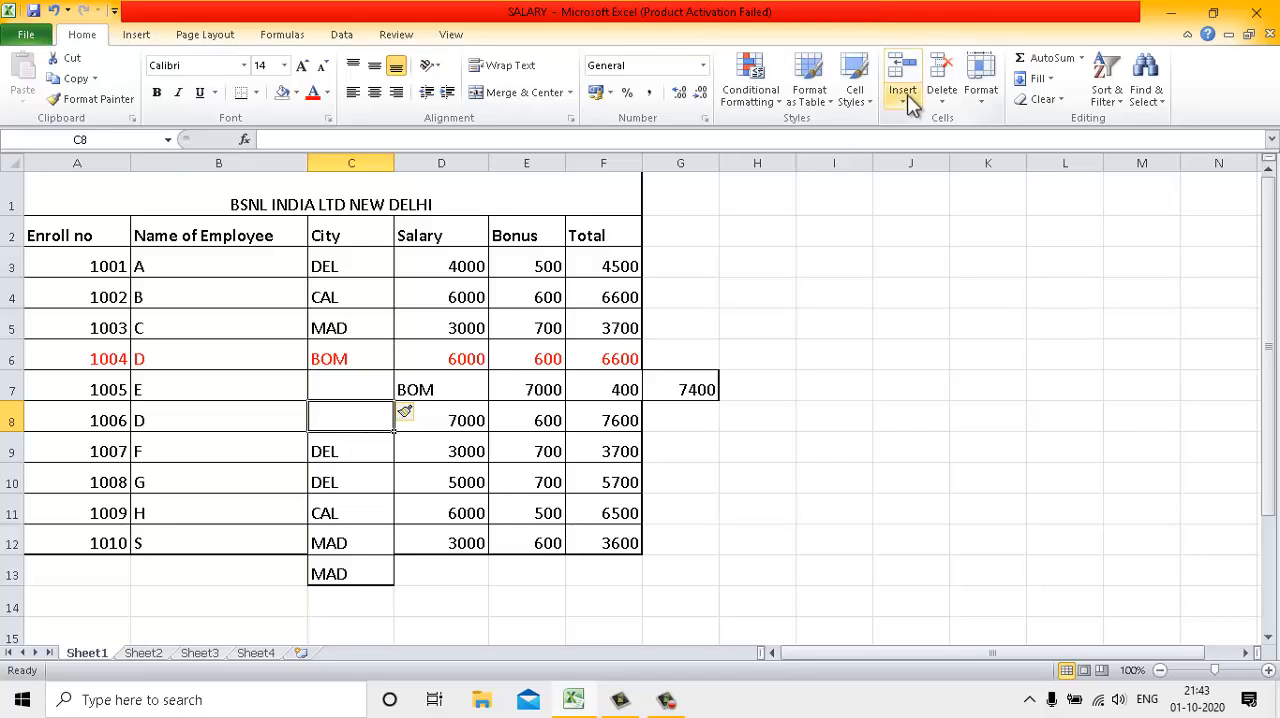
left_click(942, 100)
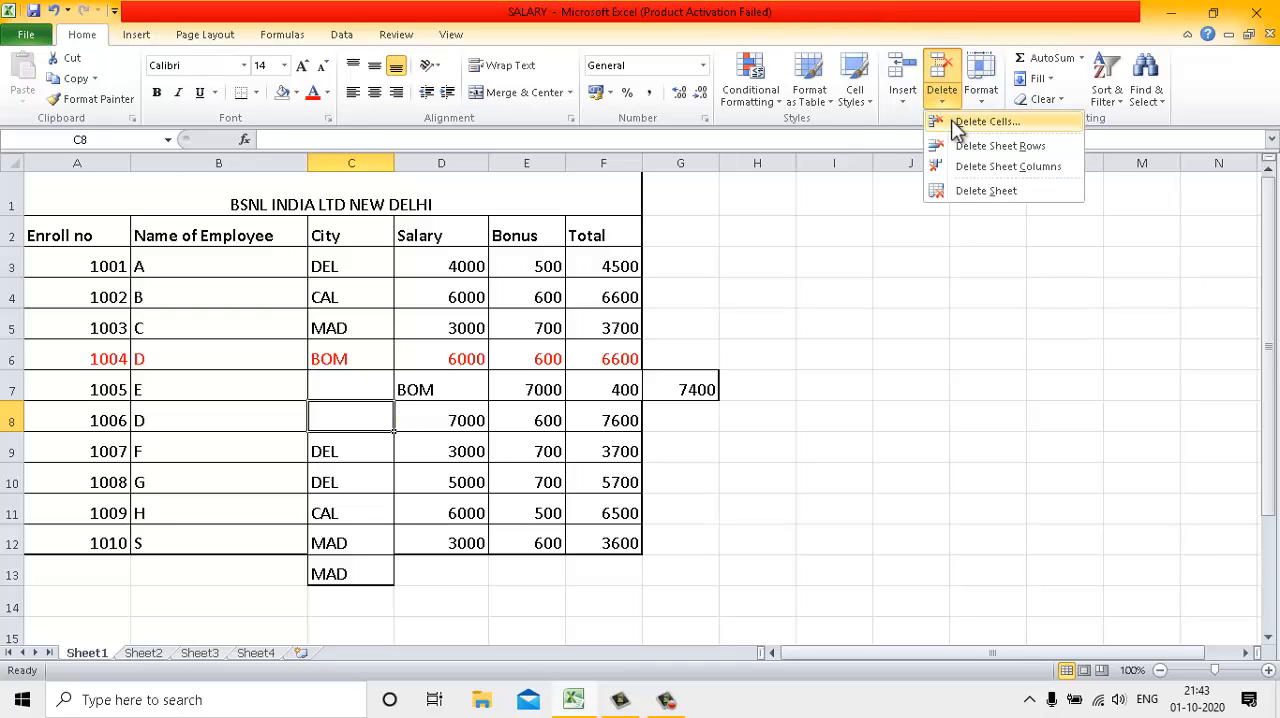
left_click(953, 122)
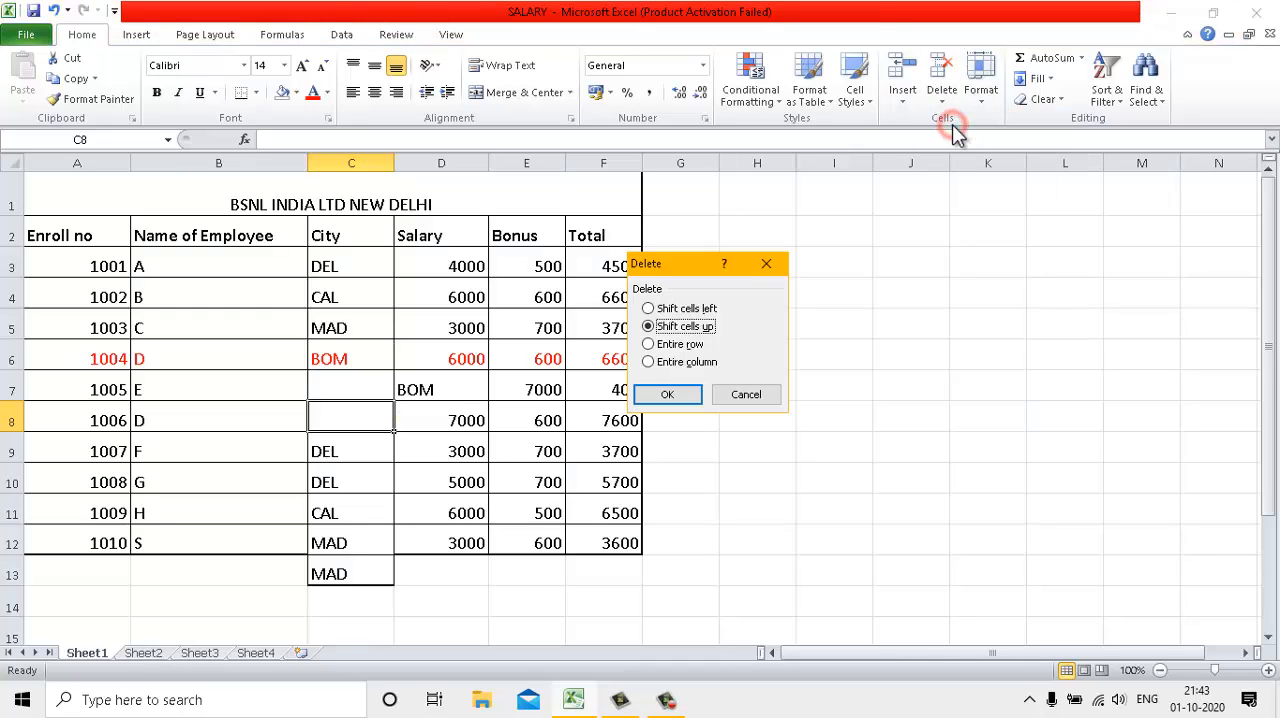
left_click(667, 395)
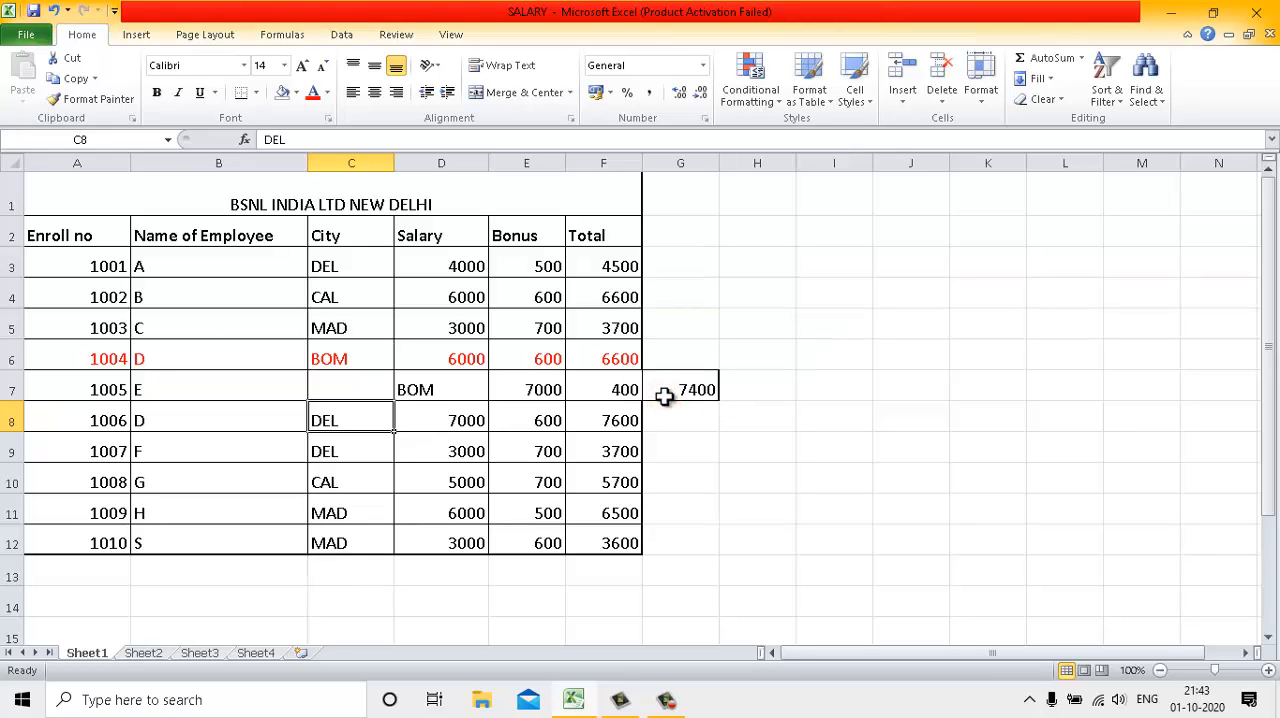
Delete the blank cell C7, shifting the rest of the row left
left_click(369, 390)
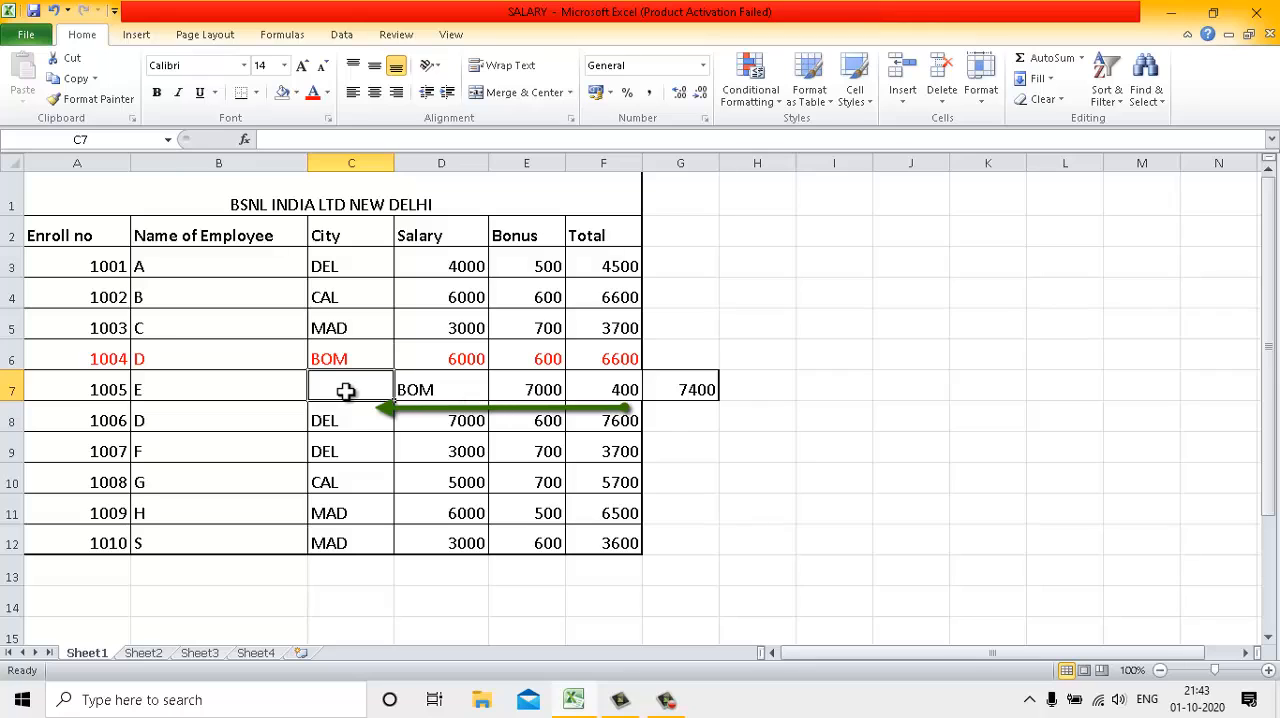
left_click(943, 108)
left_click(955, 122)
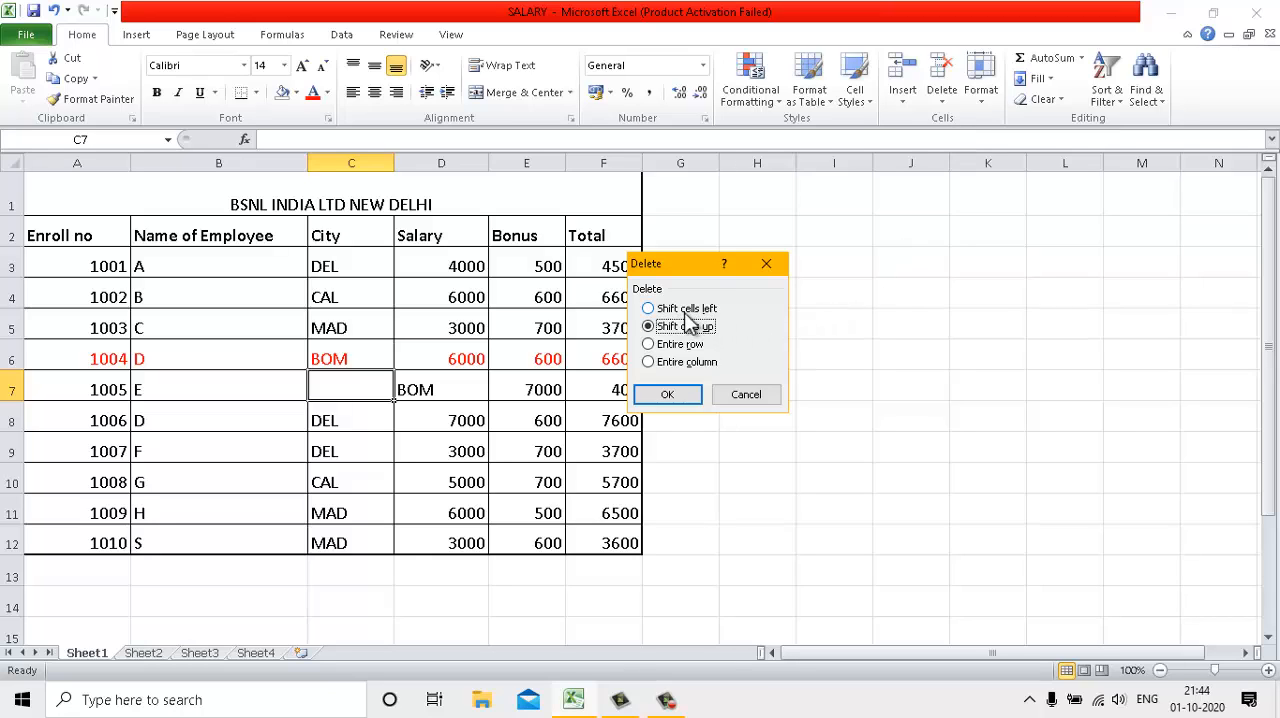
left_click(686, 309)
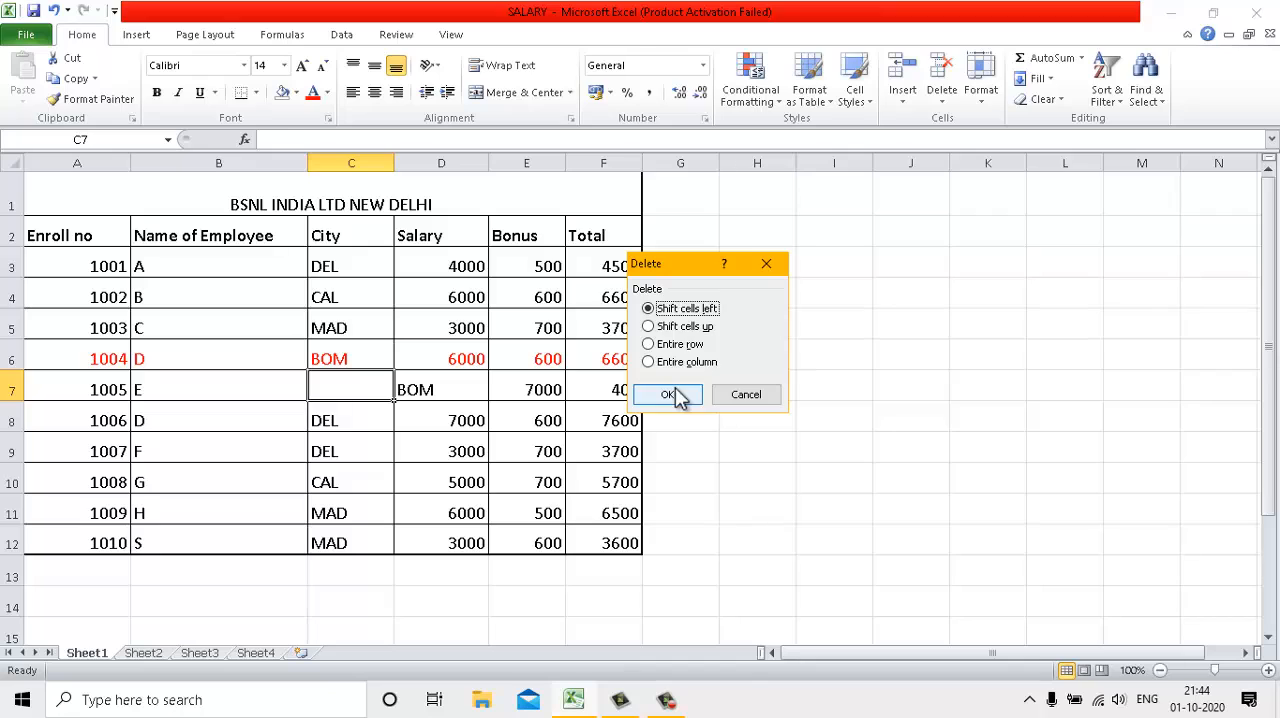
left_click(668, 395)
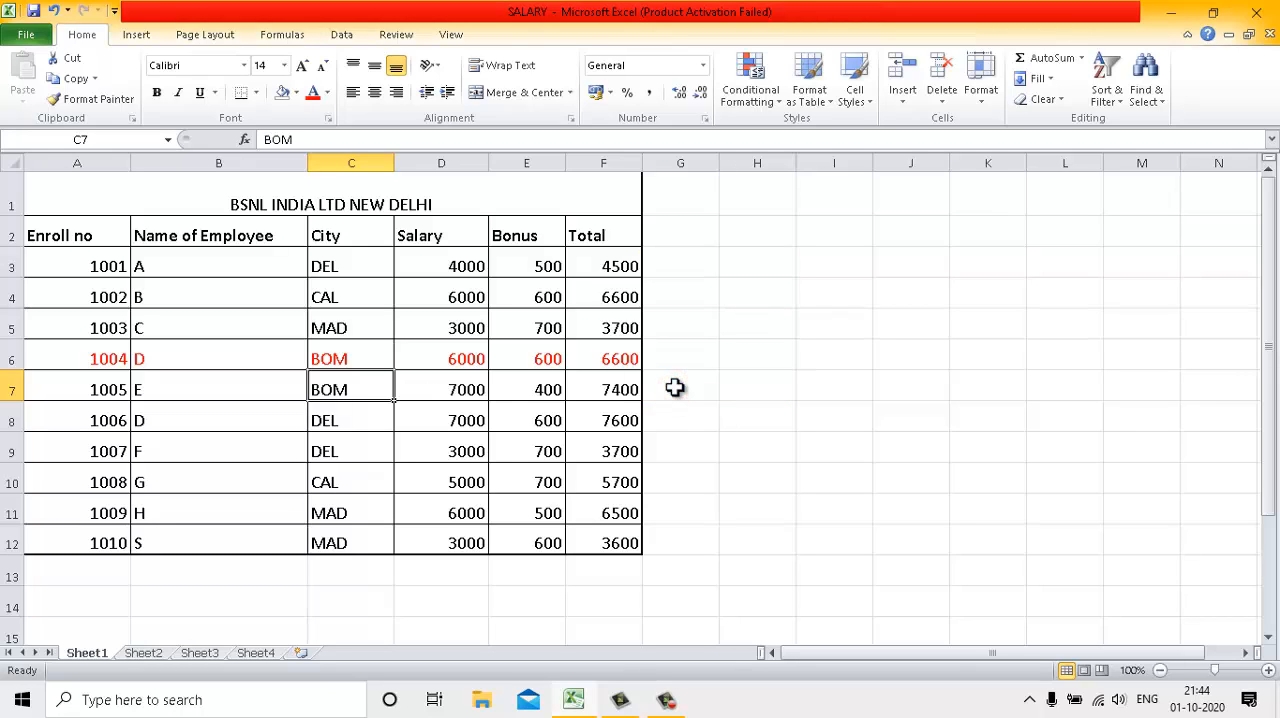